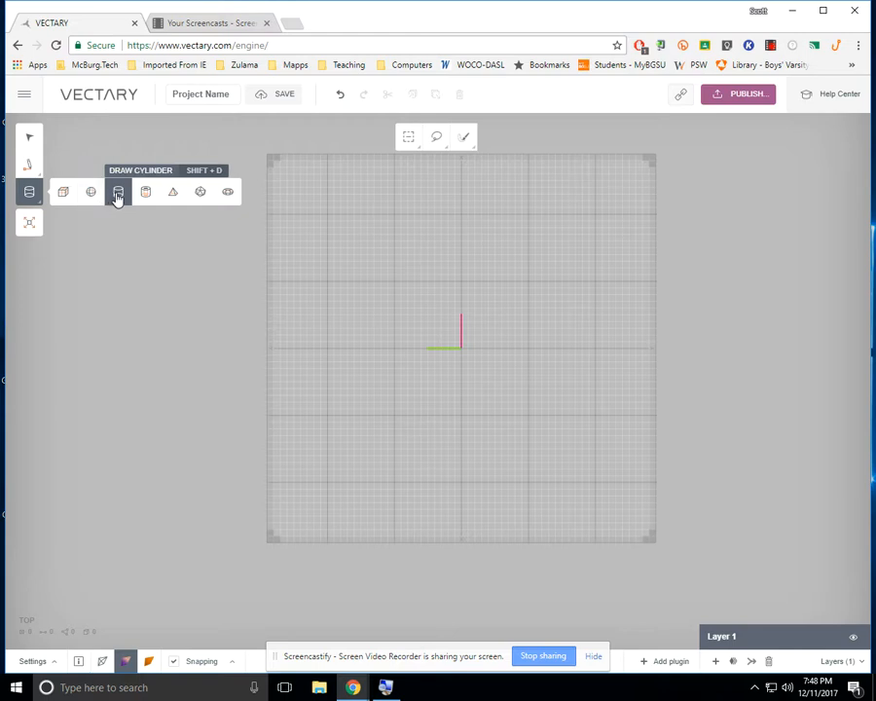
# Draw a cylinder on the grid and set its height to 270
pyautogui.moveTo(408, 296); pyautogui.dragTo(461, 357)
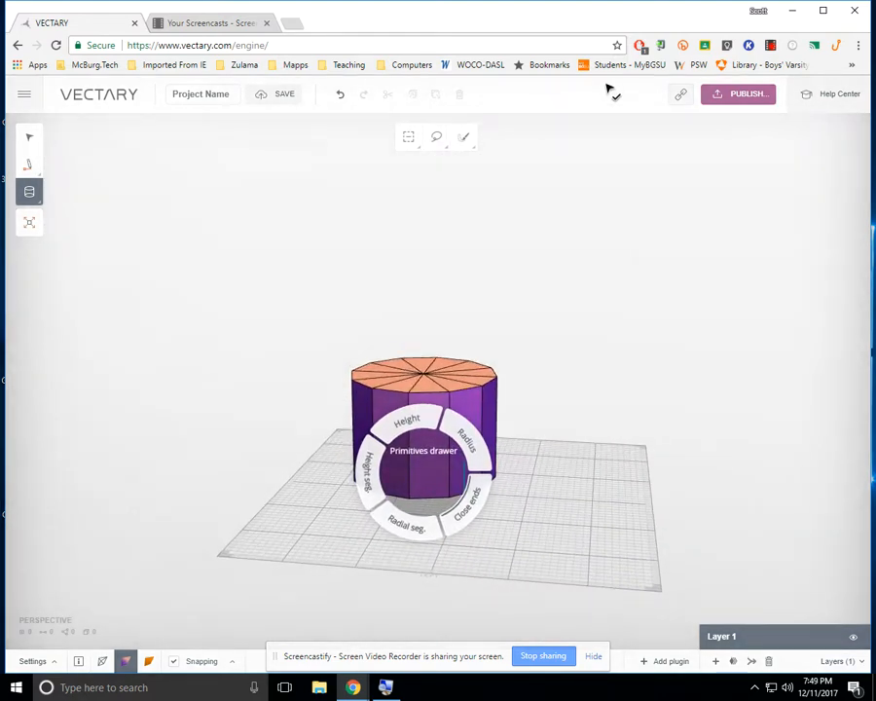
pyautogui.moveTo(580, 375)
pyautogui.mouseDown(button='right')
pyautogui.moveTo(566, 316)
pyautogui.moveTo(588, 358)
pyautogui.mouseUp(button='right')
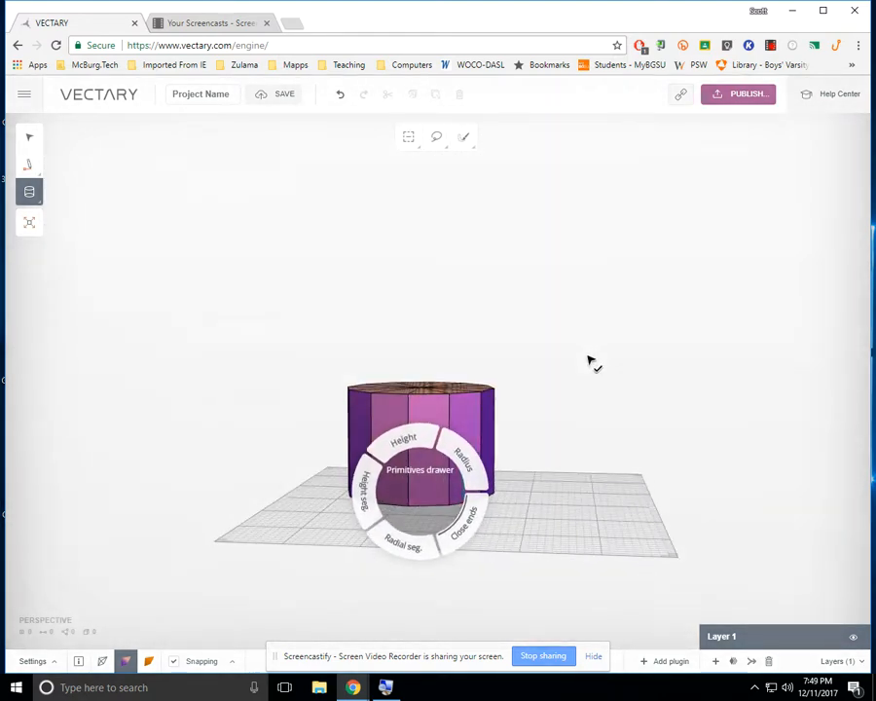
pyautogui.click(404, 441)
pyautogui.write('270')
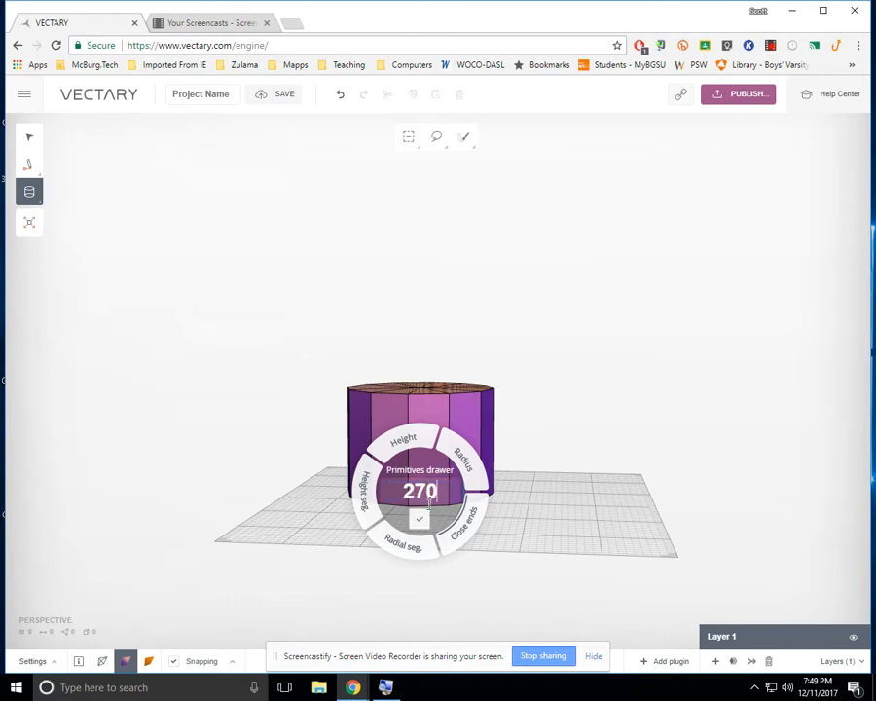
pyautogui.click(430, 520)
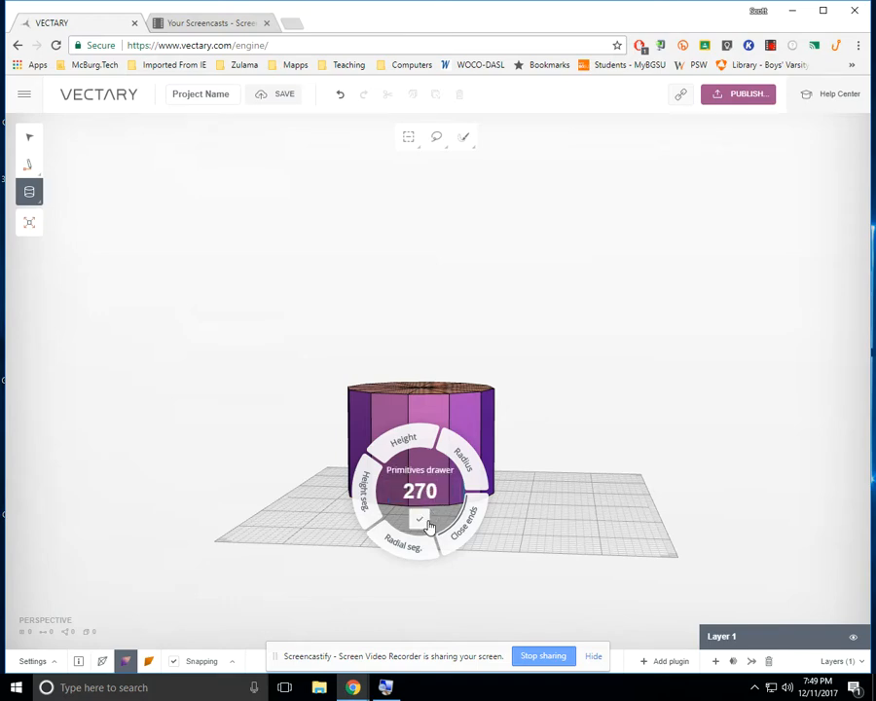
# Set the cylinder to 18 radial segments and 5 height segments, and finish the primitive
pyautogui.moveTo(518, 486); pyautogui.dragTo(327, 450, button='right')
pyautogui.moveTo(463, 483); pyautogui.dragTo(506, 501, button='right')
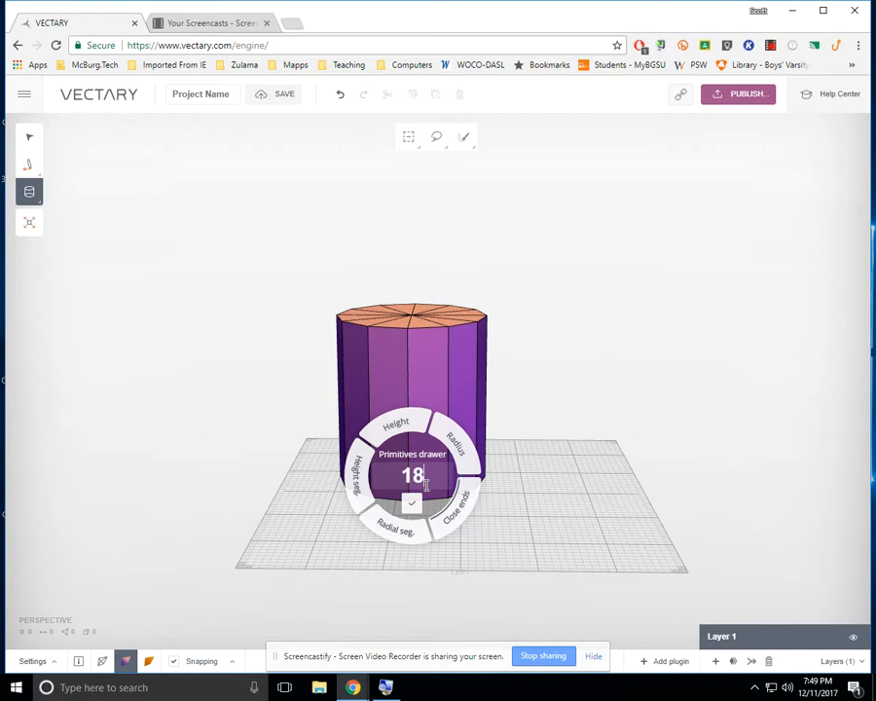
pyautogui.click(414, 506)
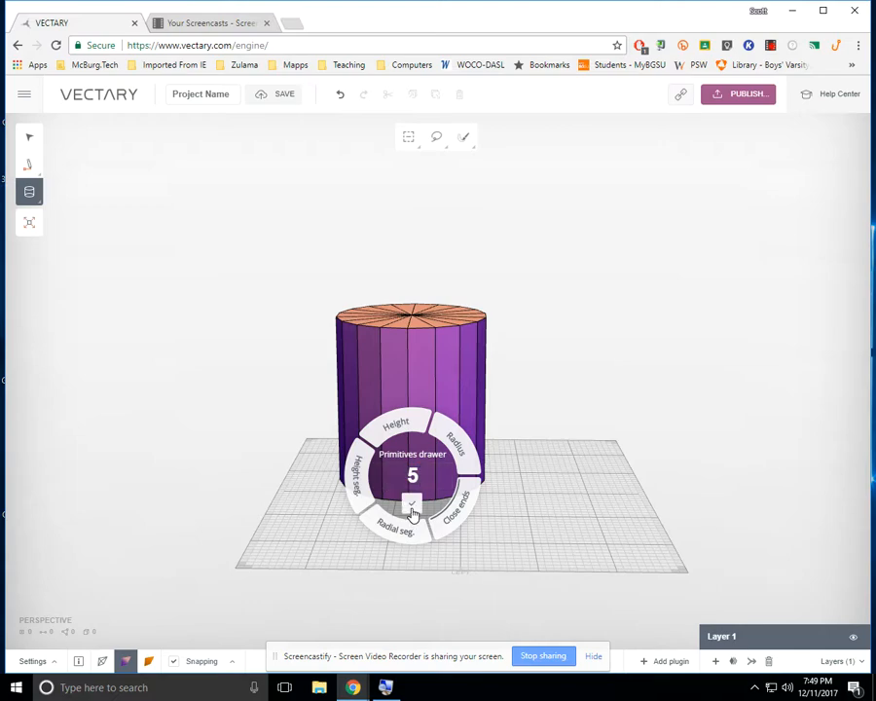
pyautogui.moveTo(587, 419); pyautogui.dragTo(679, 362)
pyautogui.click(595, 343)
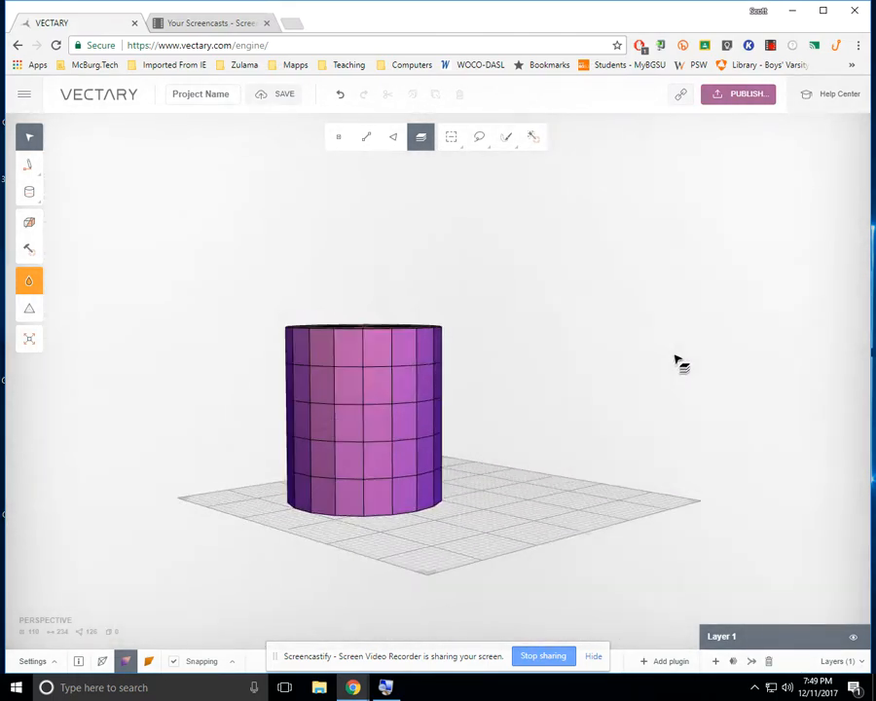
# Switch to edge selection and set the marquee selection to add mode
pyautogui.moveTo(609, 431); pyautogui.dragTo(617, 494)
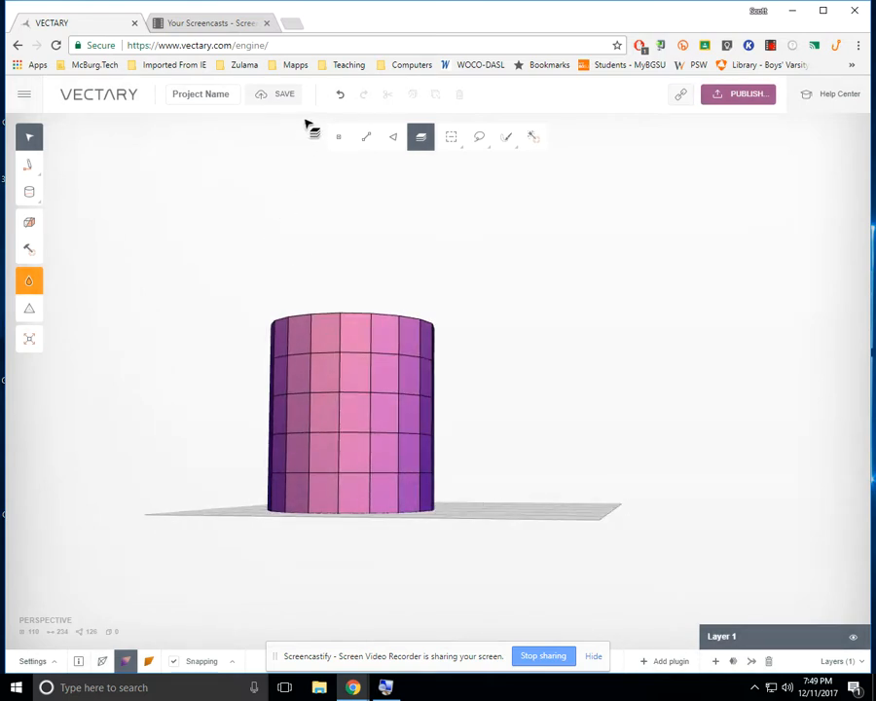
pyautogui.click(368, 141)
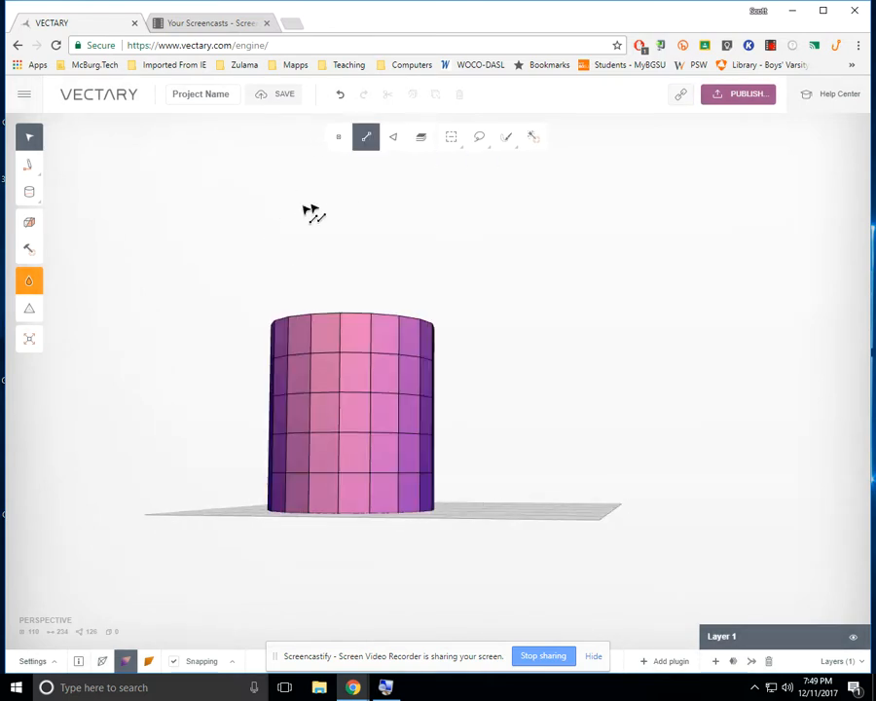
pyautogui.moveTo(120, 313); pyautogui.dragTo(178, 331)
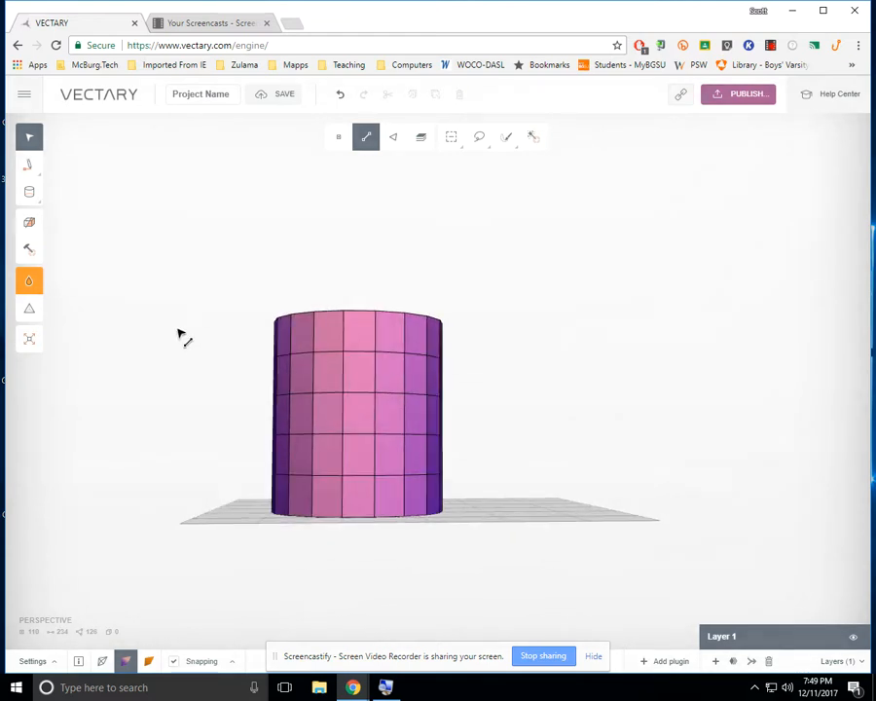
pyautogui.click(451, 142)
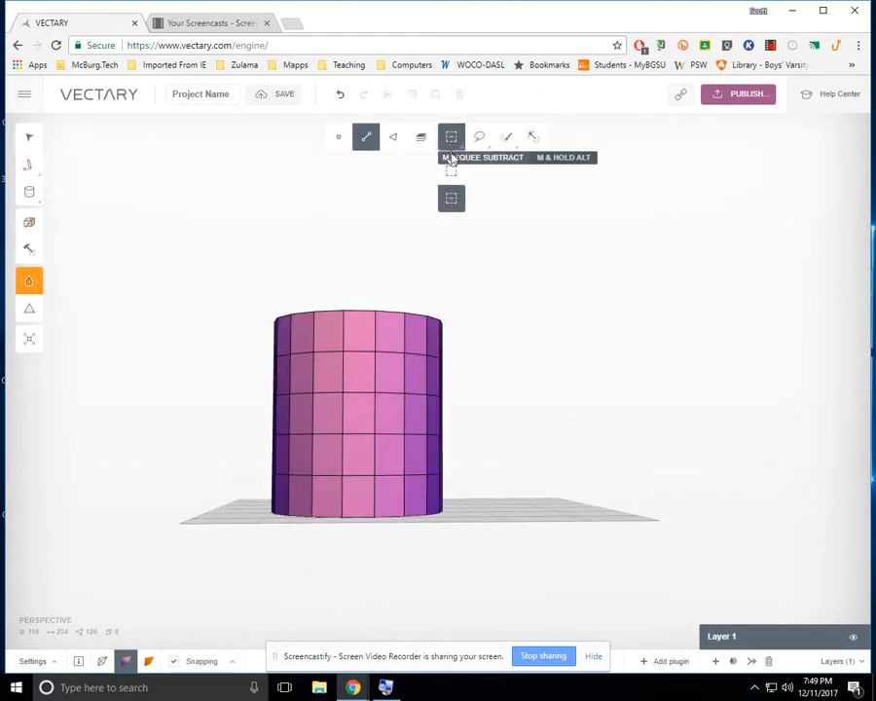
pyautogui.click(454, 180)
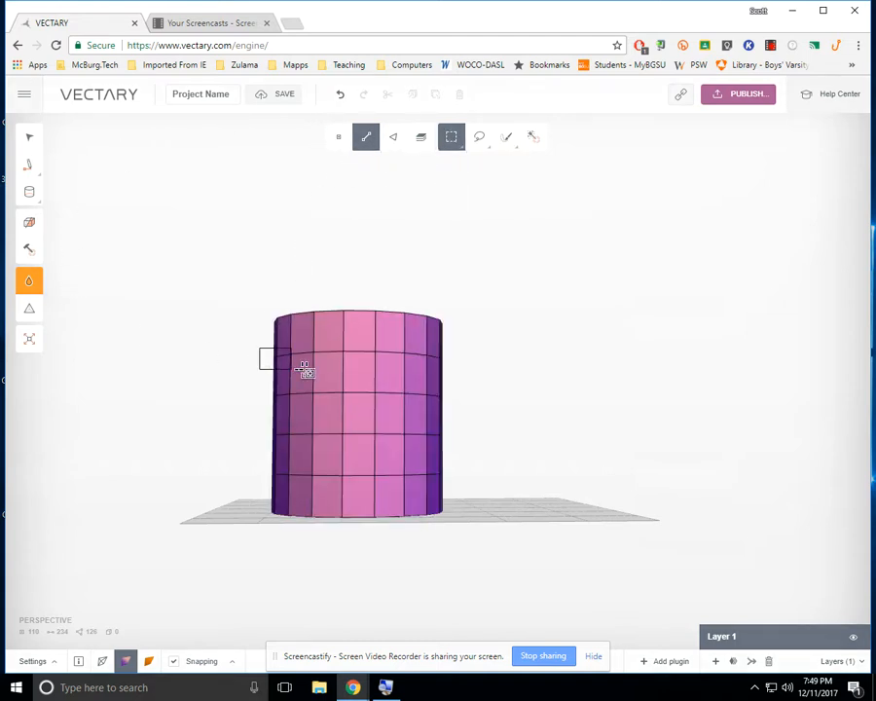
pyautogui.moveTo(421, 368); pyautogui.dragTo(466, 374)
pyautogui.moveTo(571, 378)
pyautogui.mouseDown(button='right')
pyautogui.moveTo(574, 391)
pyautogui.moveTo(229, 447)
pyautogui.moveTo(96, 378)
pyautogui.moveTo(62, 318)
pyautogui.moveTo(215, 427)
pyautogui.moveTo(415, 435)
pyautogui.moveTo(570, 389)
pyautogui.mouseUp(button='right')
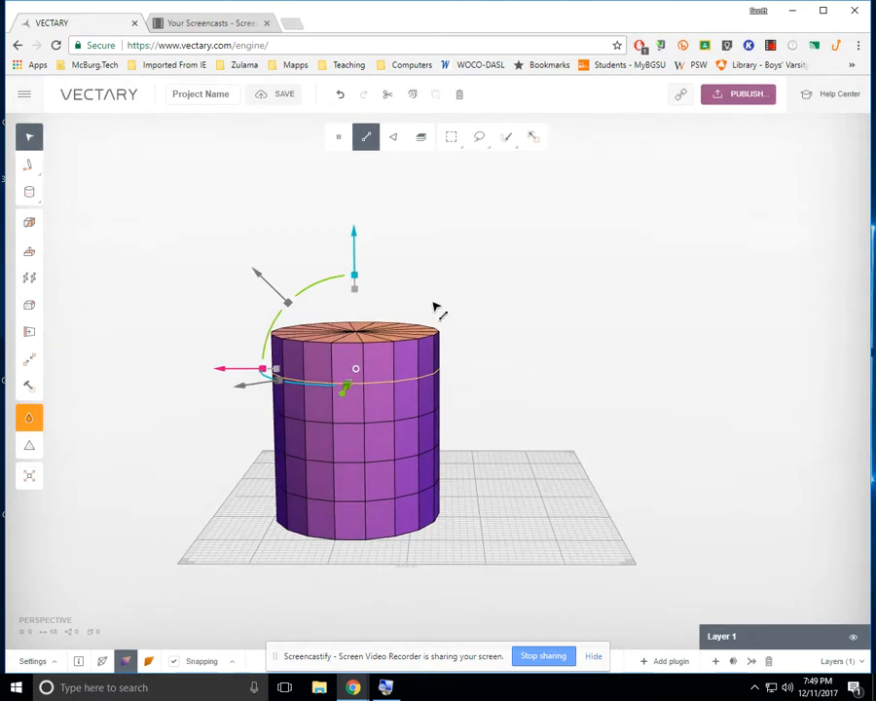
pyautogui.moveTo(497, 346); pyautogui.dragTo(516, 329, button='right')
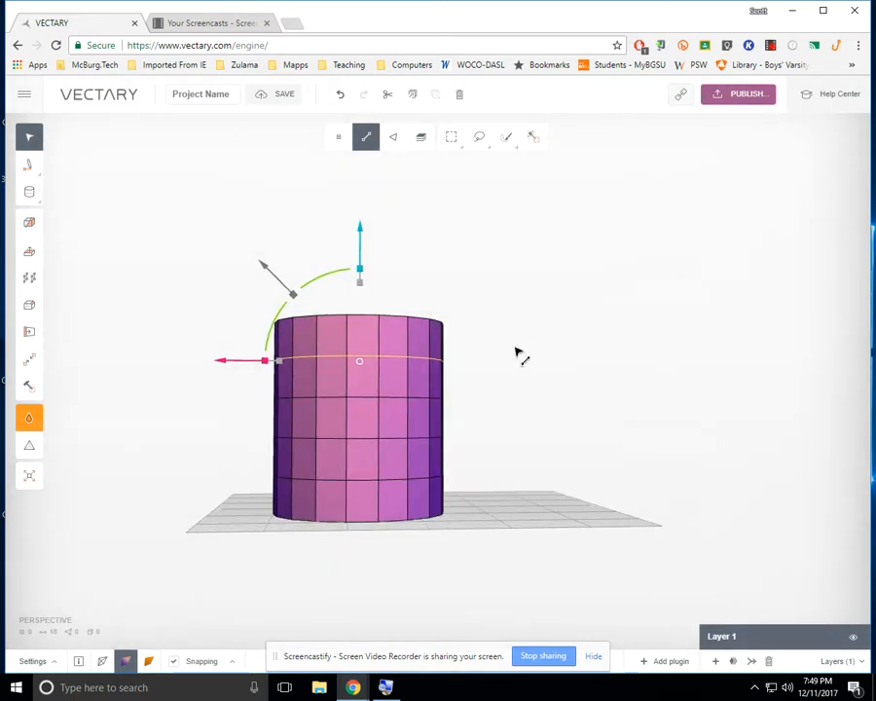
pyautogui.click(183, 379)
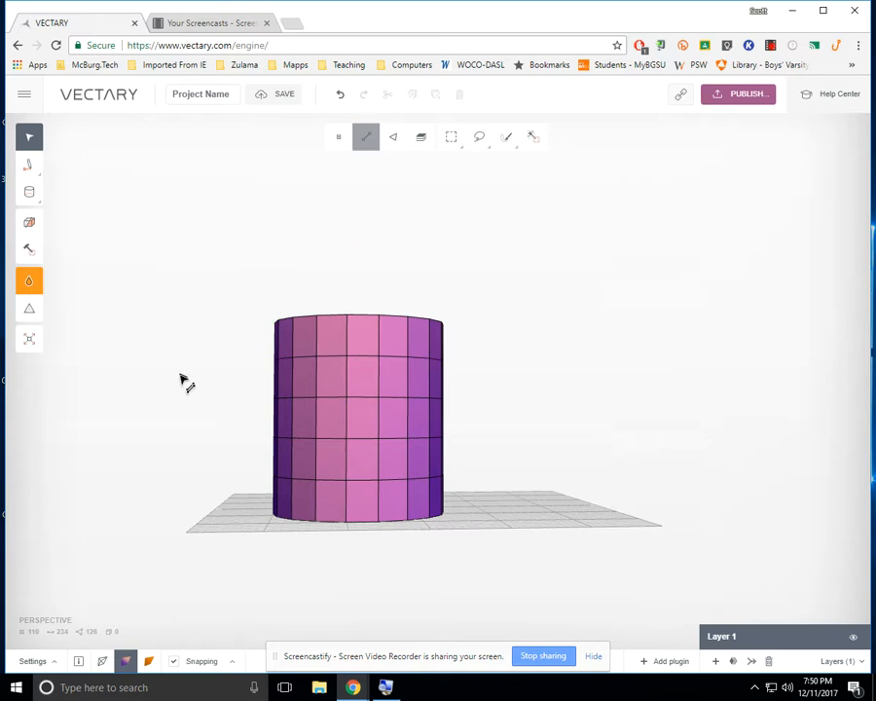
# Select the second horizontal edge ring below the cylinder's top and move it up close to the ring above it
pyautogui.click(366, 138)
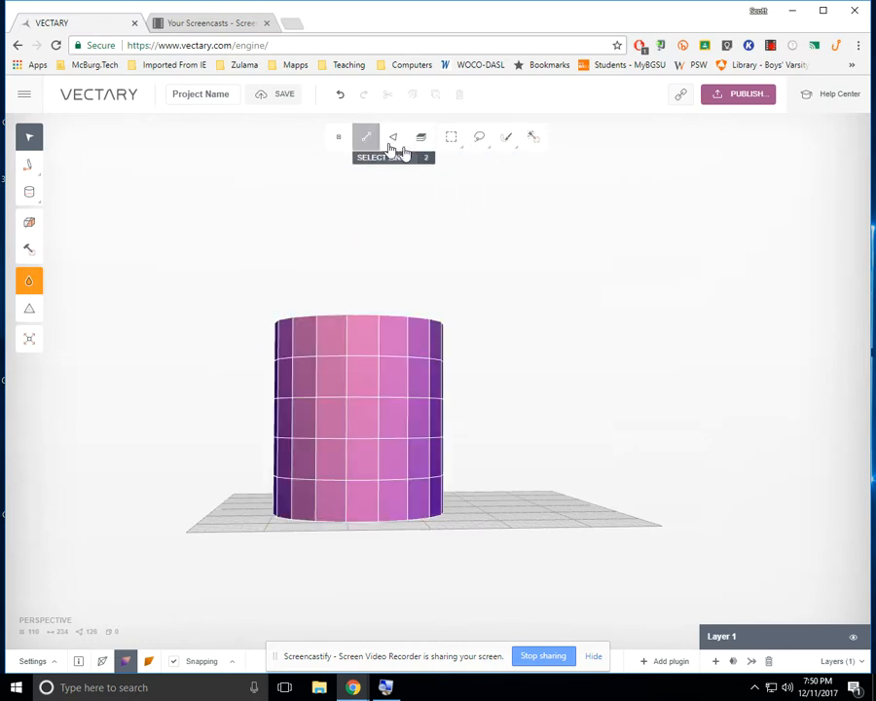
pyautogui.click(450, 137)
pyautogui.moveTo(265, 393); pyautogui.dragTo(487, 429)
pyautogui.moveTo(555, 385); pyautogui.dragTo(530, 416, button='right')
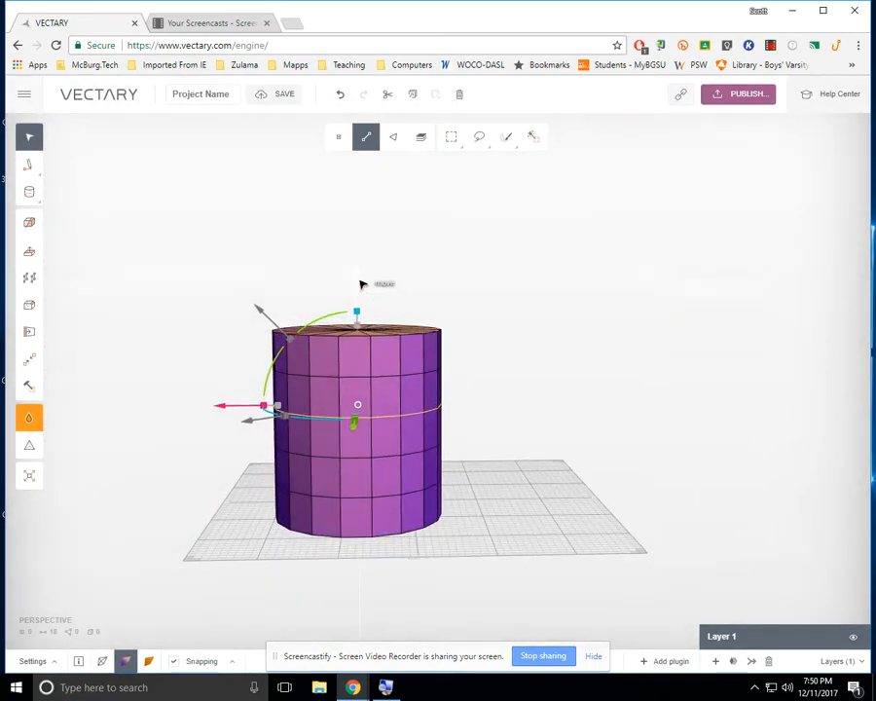
pyautogui.moveTo(360, 283); pyautogui.dragTo(359, 263)
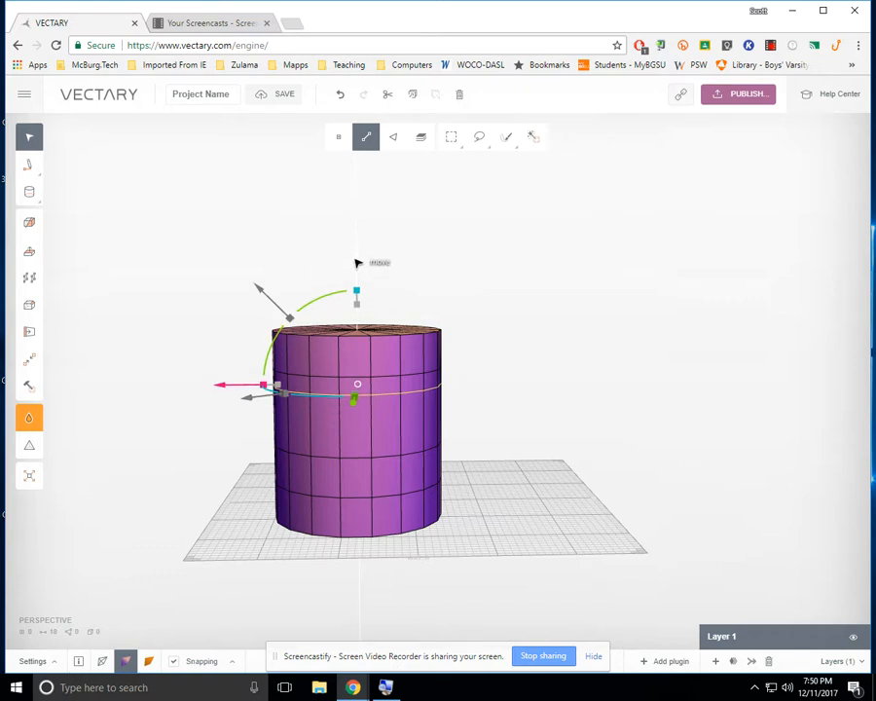
pyautogui.click(490, 298)
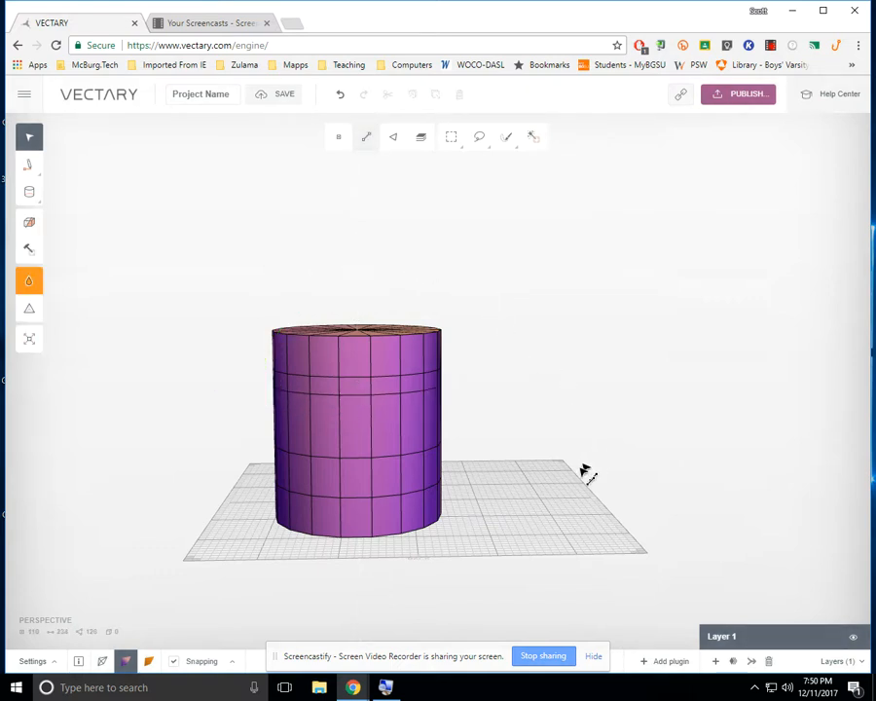
pyautogui.moveTo(521, 496); pyautogui.dragTo(300, 420)
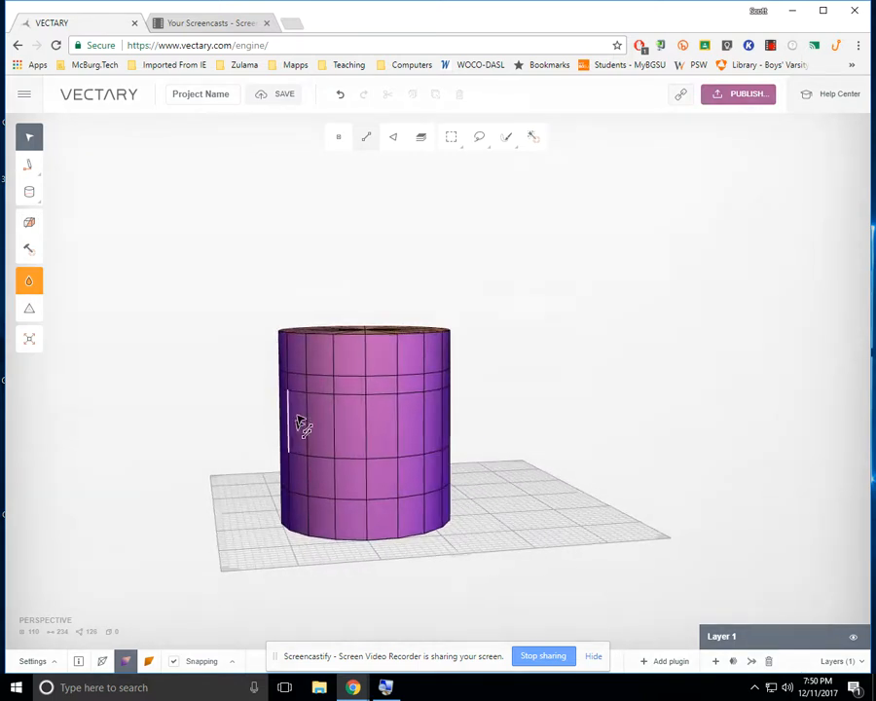
pyautogui.moveTo(445, 144)
pyautogui.click(451, 142)
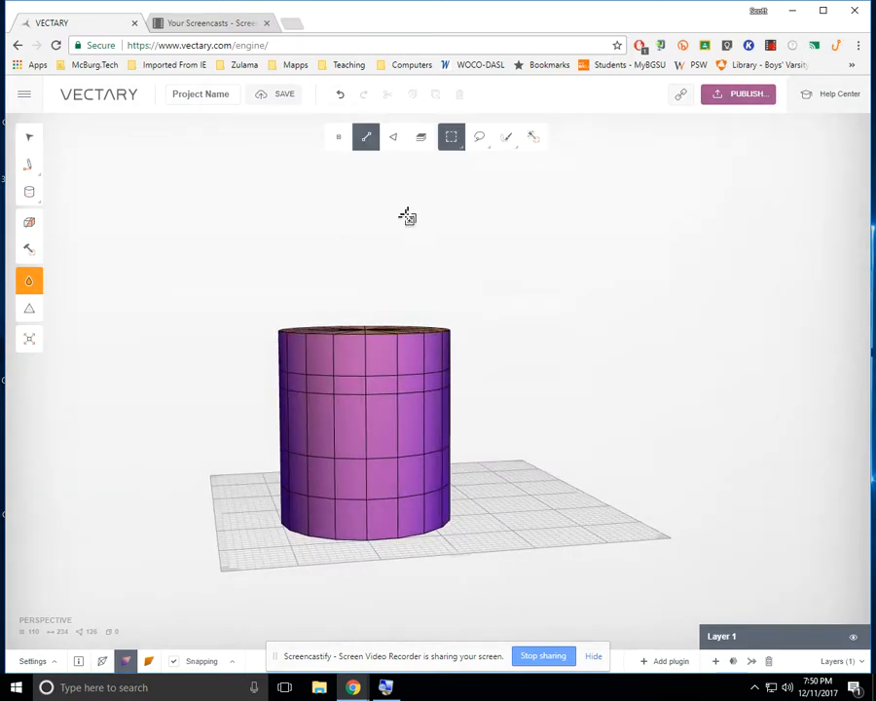
pyautogui.moveTo(263, 445); pyautogui.dragTo(491, 481)
pyautogui.moveTo(558, 413); pyautogui.dragTo(161, 392)
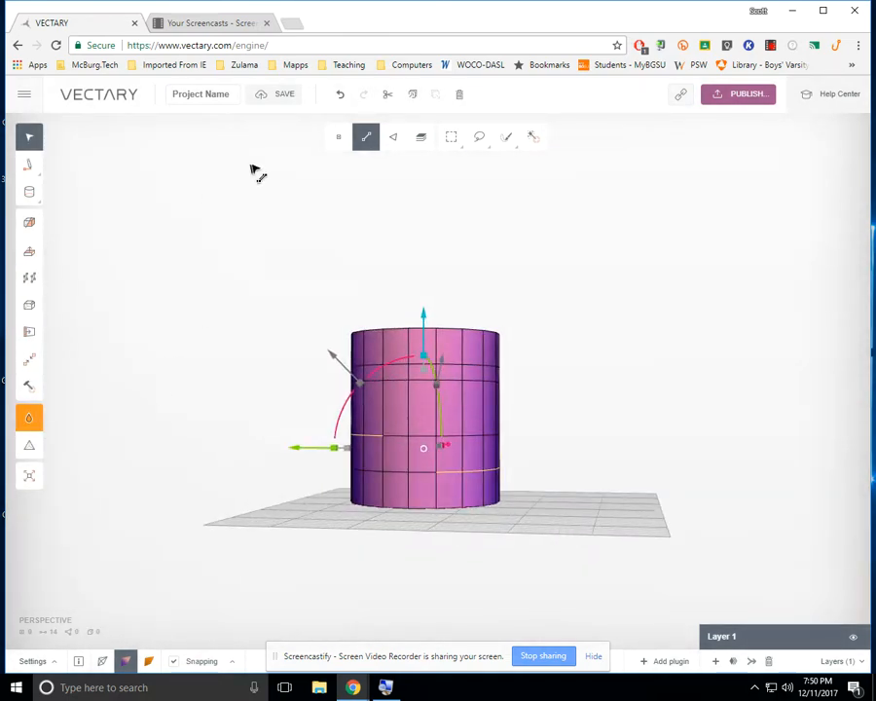
pyautogui.click(343, 99)
# Select the second horizontal edge ring above the cylinder's base and move it down close to the ring below it
pyautogui.click(453, 139)
pyautogui.moveTo(335, 421); pyautogui.dragTo(524, 450)
pyautogui.moveTo(565, 427); pyautogui.dragTo(347, 465, button='right')
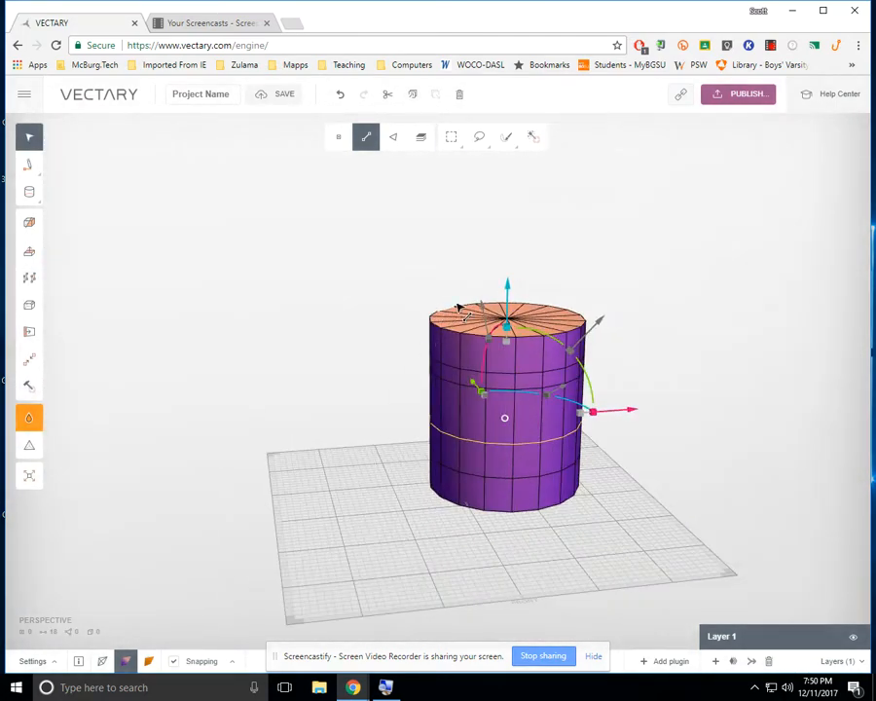
pyautogui.moveTo(508, 292); pyautogui.dragTo(507, 313)
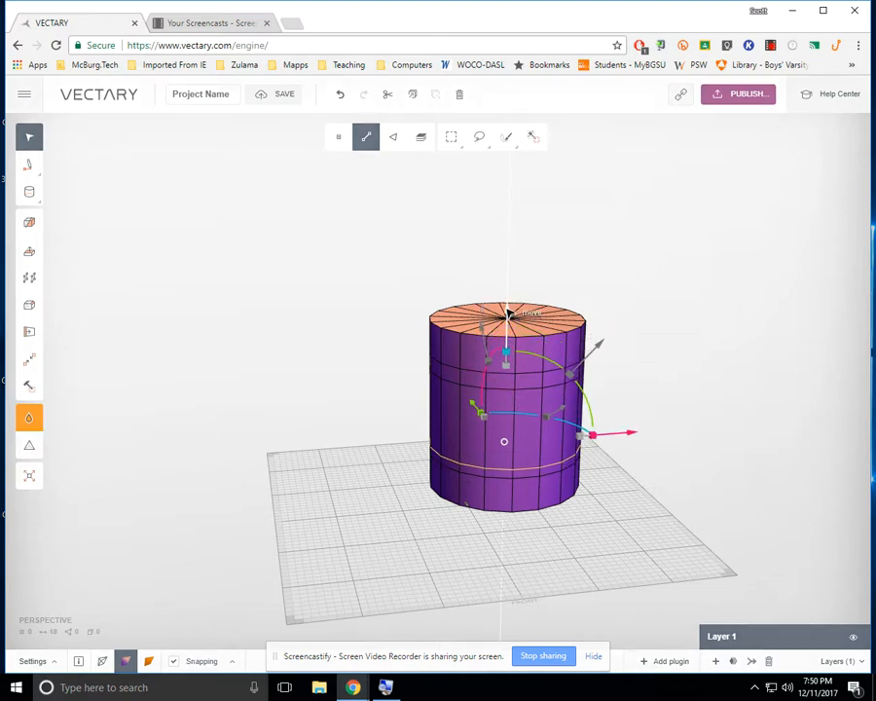
pyautogui.click(336, 363)
# In face selection, select the whole narrow band of faces around the upper part of the cylinder
pyautogui.moveTo(723, 356); pyautogui.dragTo(251, 318, button='right')
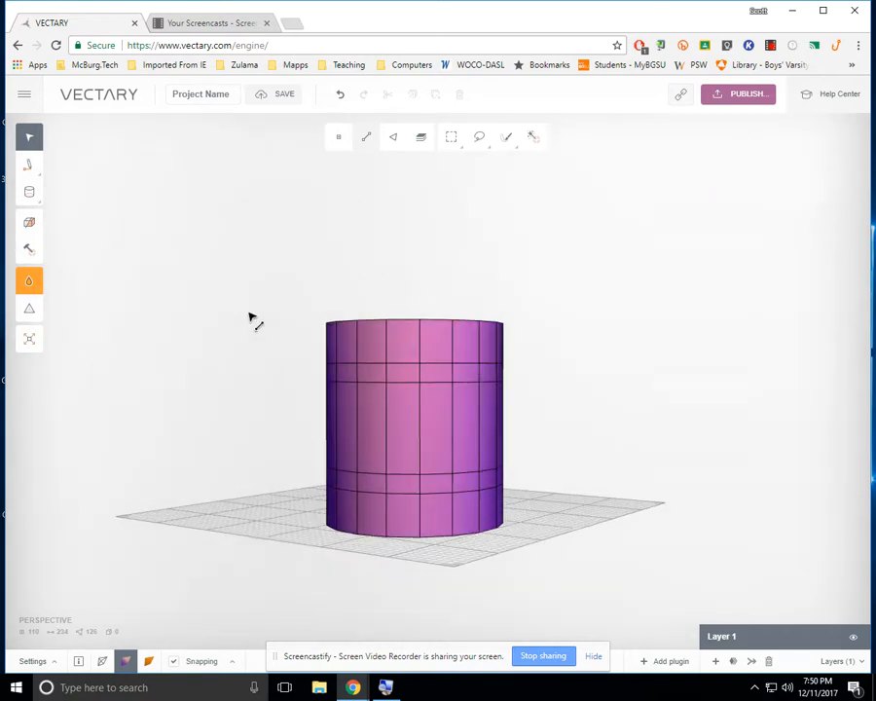
pyautogui.click(394, 139)
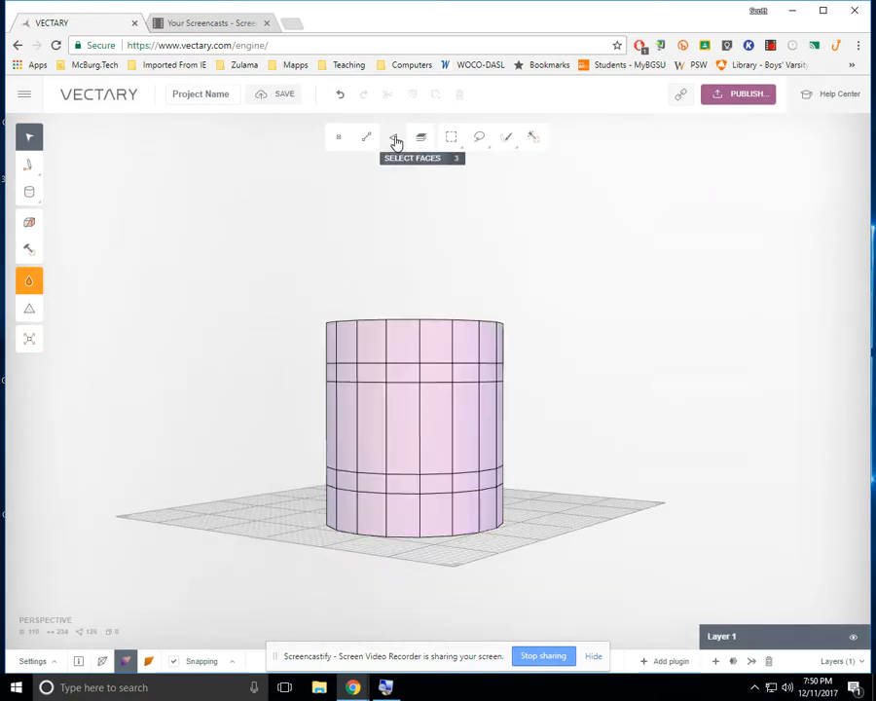
pyautogui.click(396, 141)
pyautogui.click(451, 141)
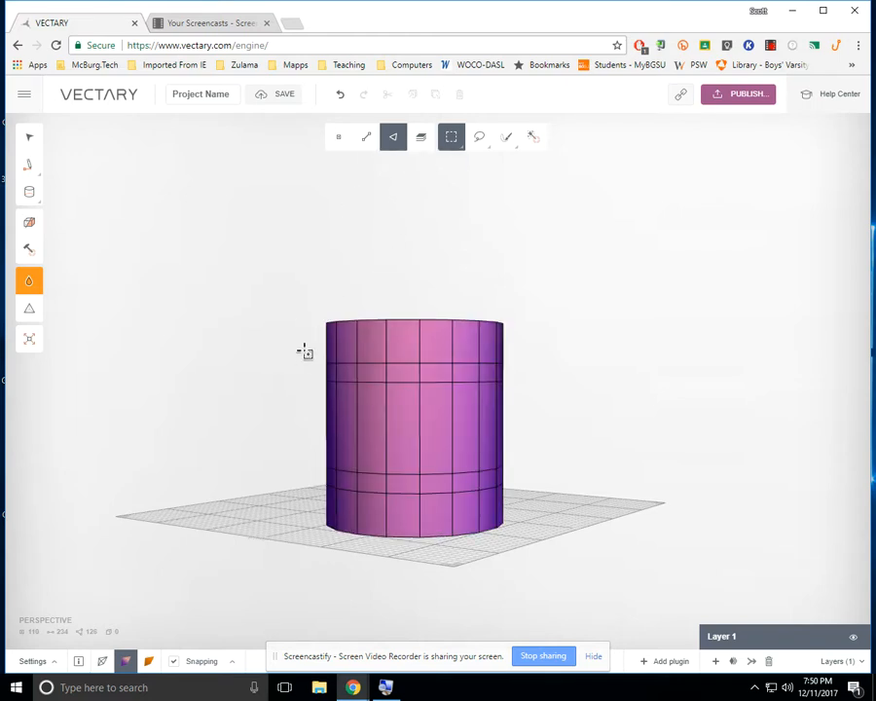
pyautogui.moveTo(312, 352); pyautogui.dragTo(533, 399)
pyautogui.moveTo(304, 444); pyautogui.dragTo(368, 413, button='right')
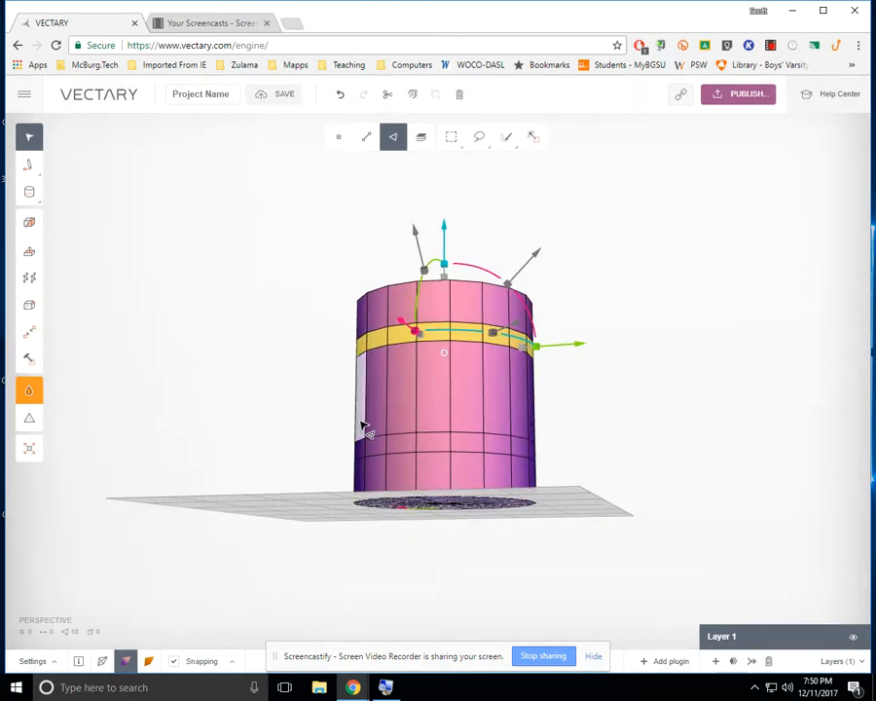
pyautogui.moveTo(325, 440); pyautogui.dragTo(355, 485, button='right')
# Add the narrow band of faces around the lower part of the cylinder to the selection
pyautogui.click(451, 136)
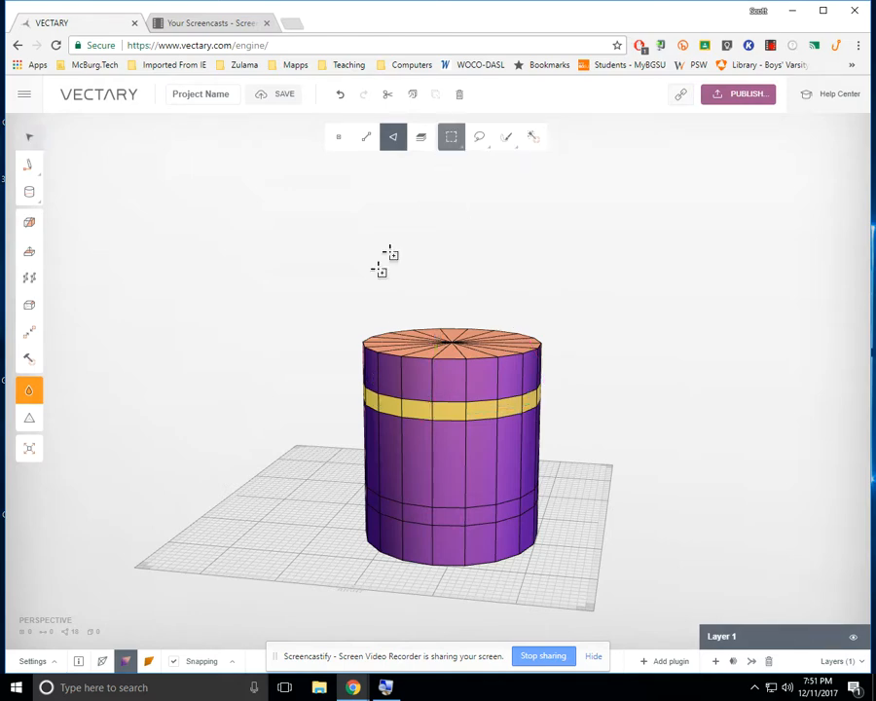
pyautogui.moveTo(327, 353); pyautogui.dragTo(308, 298)
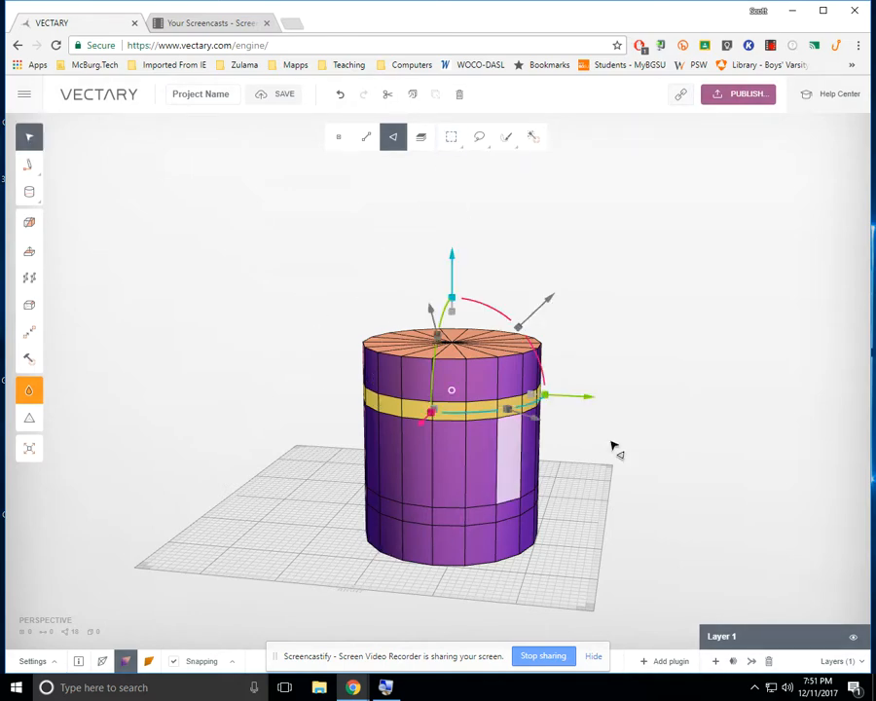
pyautogui.moveTo(612, 448); pyautogui.dragTo(636, 374, button='right')
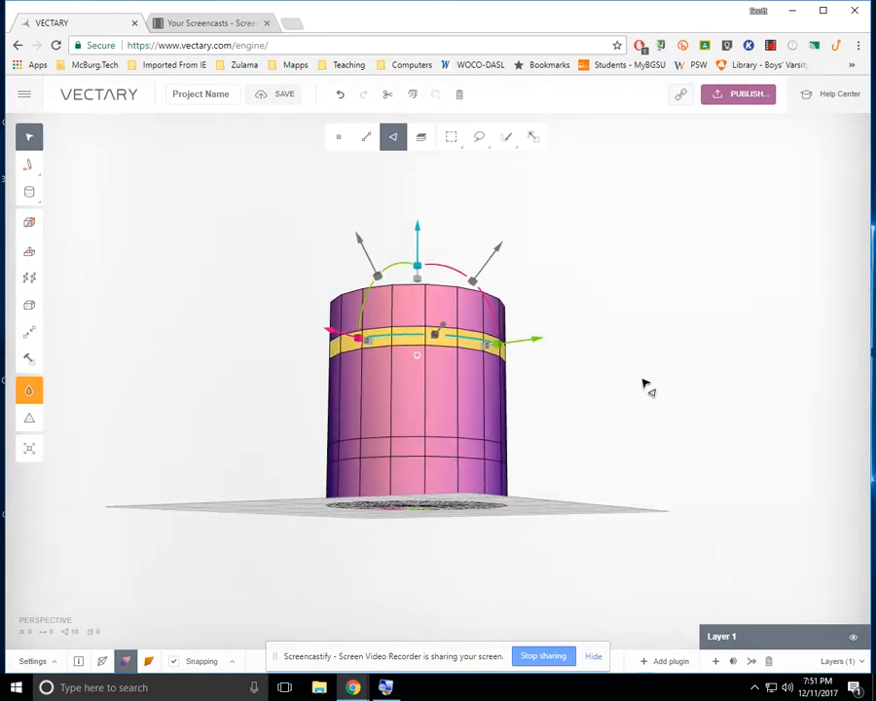
pyautogui.click(450, 137)
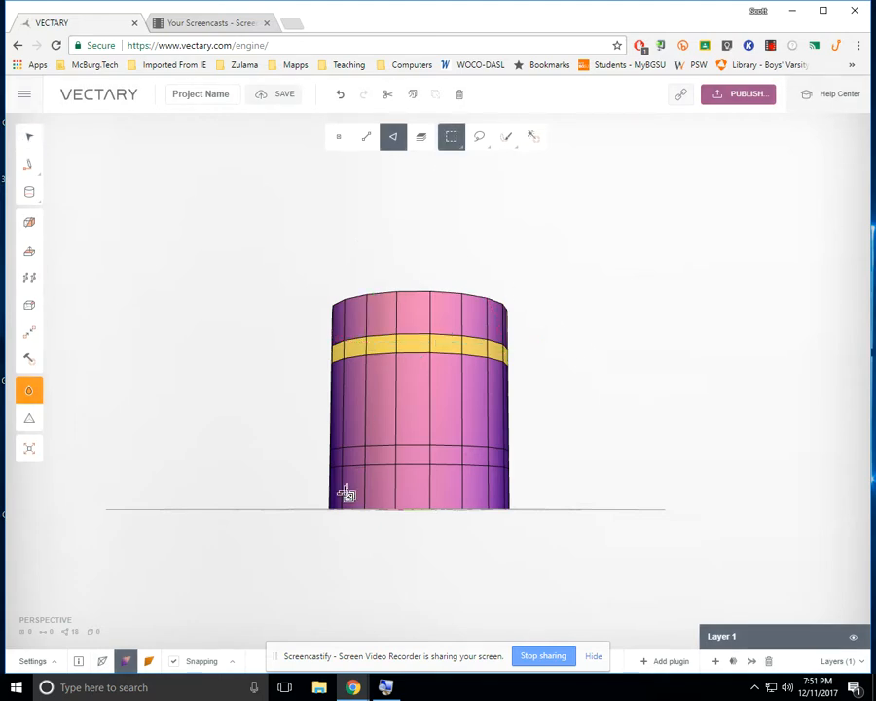
pyautogui.moveTo(305, 439); pyautogui.dragTo(545, 487)
pyautogui.moveTo(644, 436); pyautogui.dragTo(377, 504, button='right')
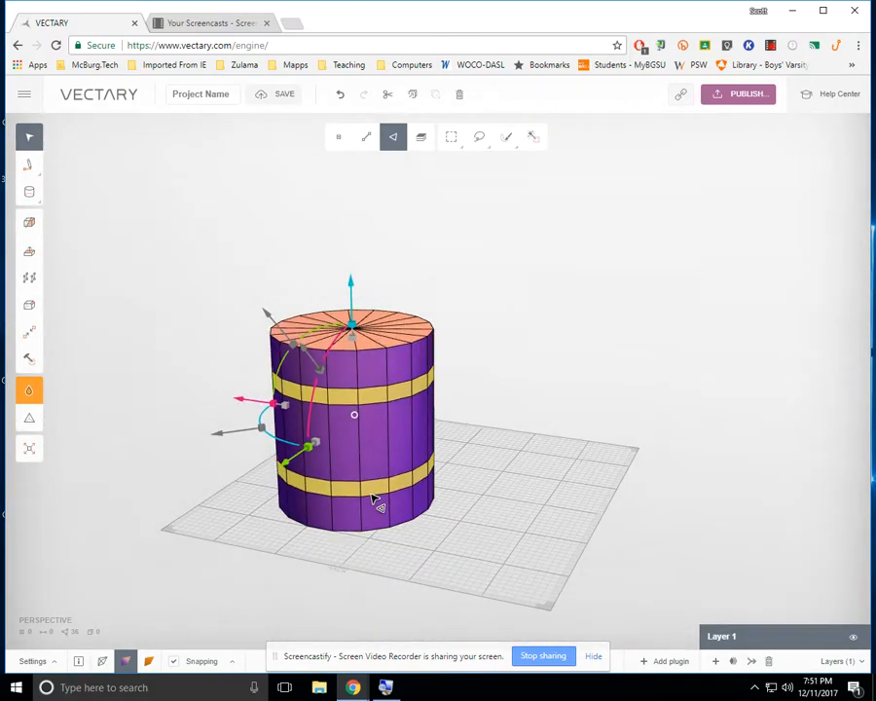
# Extrude both selected face bands slightly outward to form raised hoops around the cylinder
pyautogui.click(36, 256)
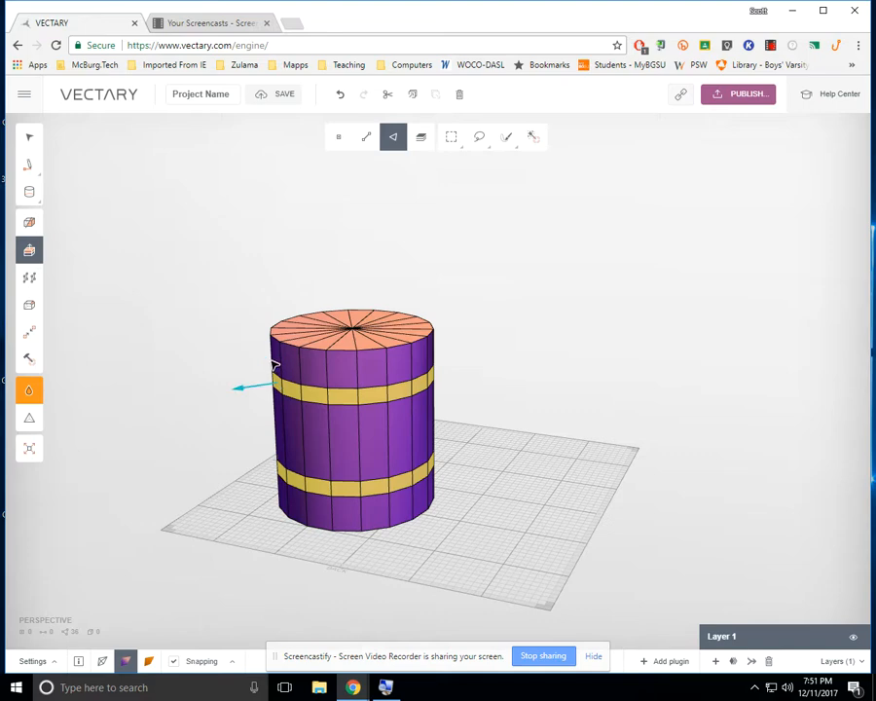
pyautogui.moveTo(258, 390); pyautogui.dragTo(255, 391)
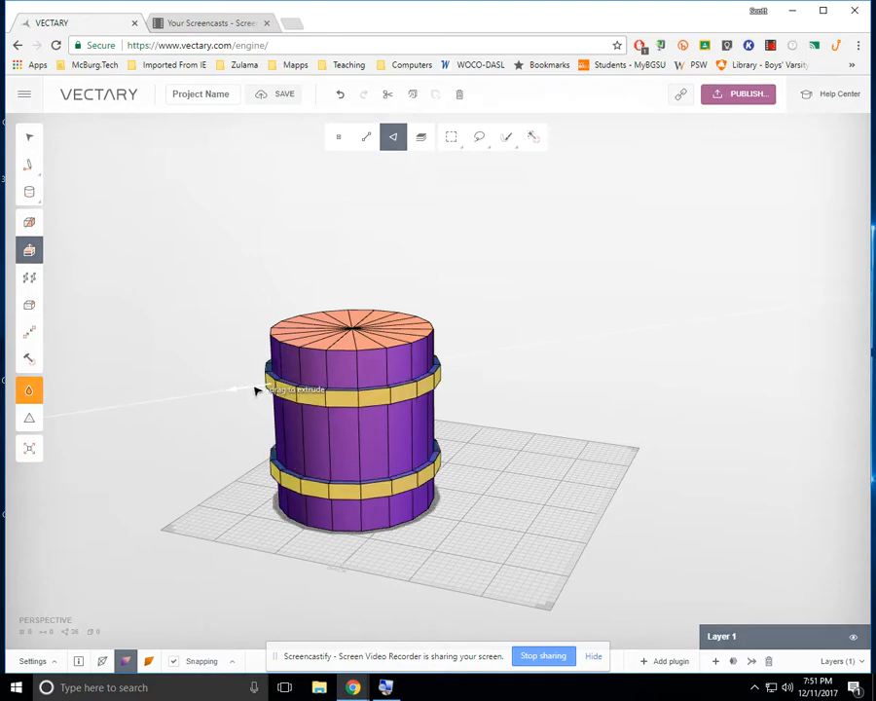
# Clear the selection of the extruded hoop faces
pyautogui.click(548, 401)
pyautogui.moveTo(558, 428)
pyautogui.mouseDown(button='right')
pyautogui.moveTo(527, 374)
pyautogui.moveTo(519, 319)
pyautogui.moveTo(526, 279)
pyautogui.moveTo(556, 434)
pyautogui.moveTo(599, 493)
pyautogui.moveTo(692, 483)
pyautogui.moveTo(624, 493)
pyautogui.moveTo(567, 408)
pyautogui.mouseUp(button='right')
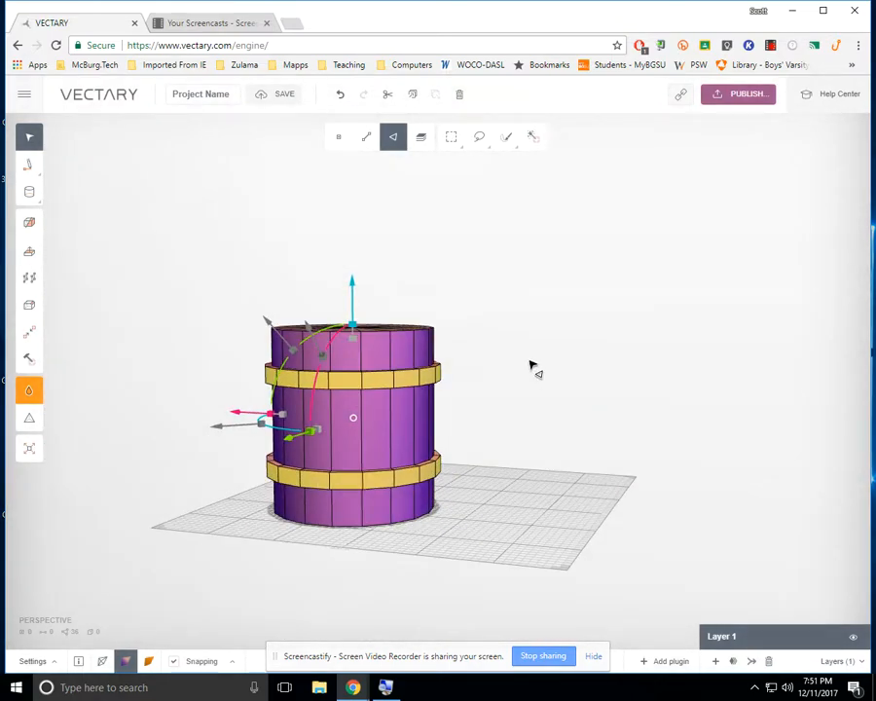
pyautogui.moveTo(470, 338); pyautogui.dragTo(491, 272, button='right')
pyautogui.click(492, 273)
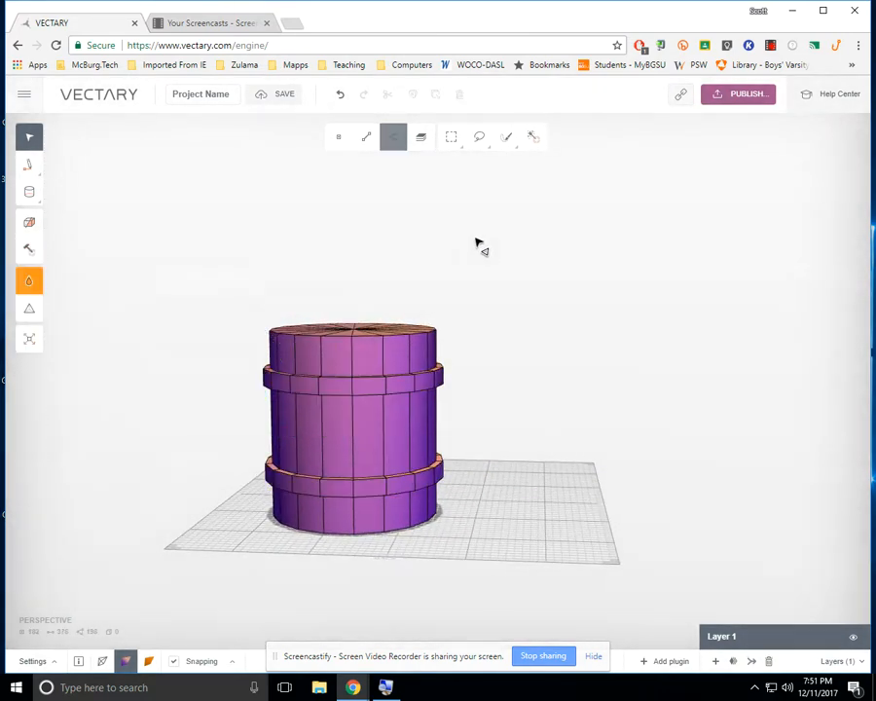
pyautogui.click(378, 139)
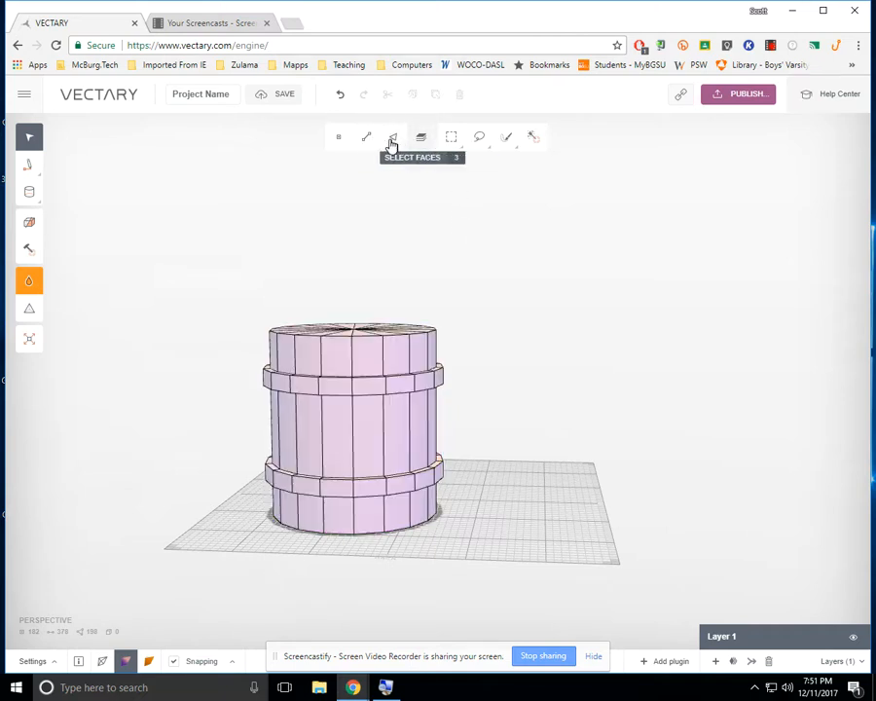
pyautogui.click(393, 139)
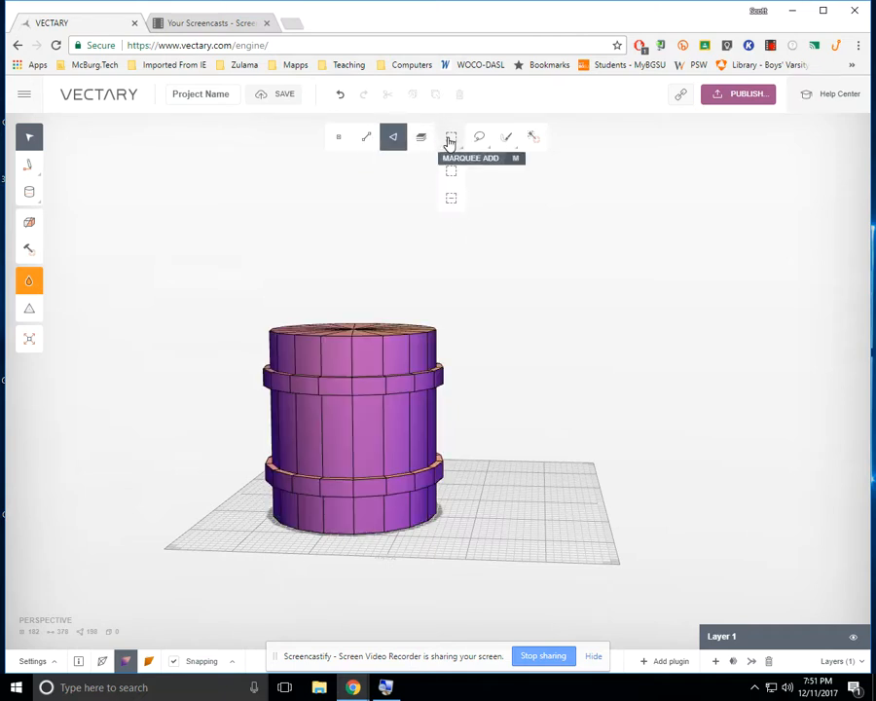
pyautogui.click(450, 142)
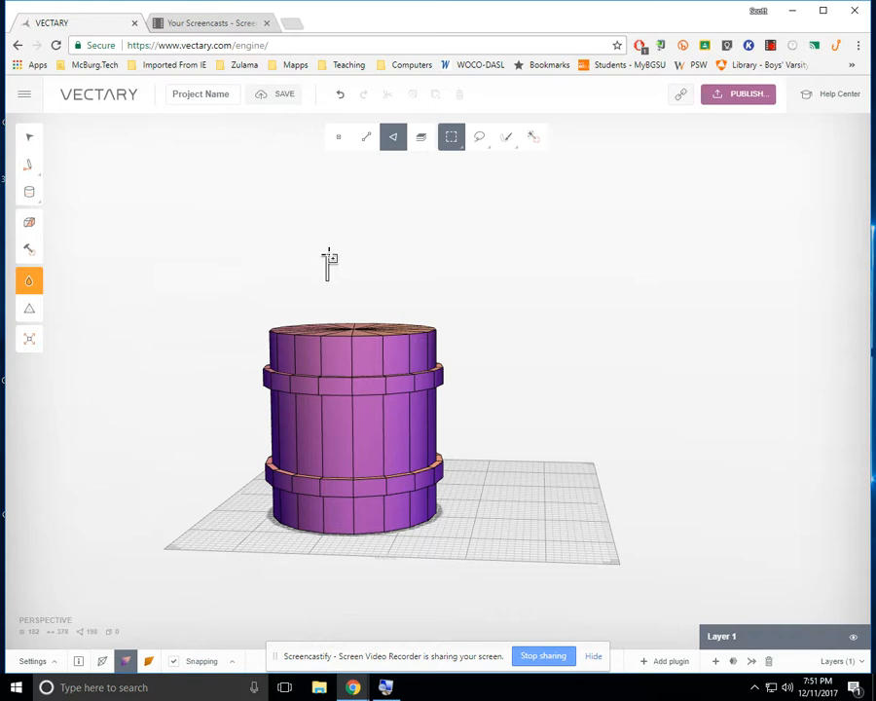
pyautogui.press('Escape')
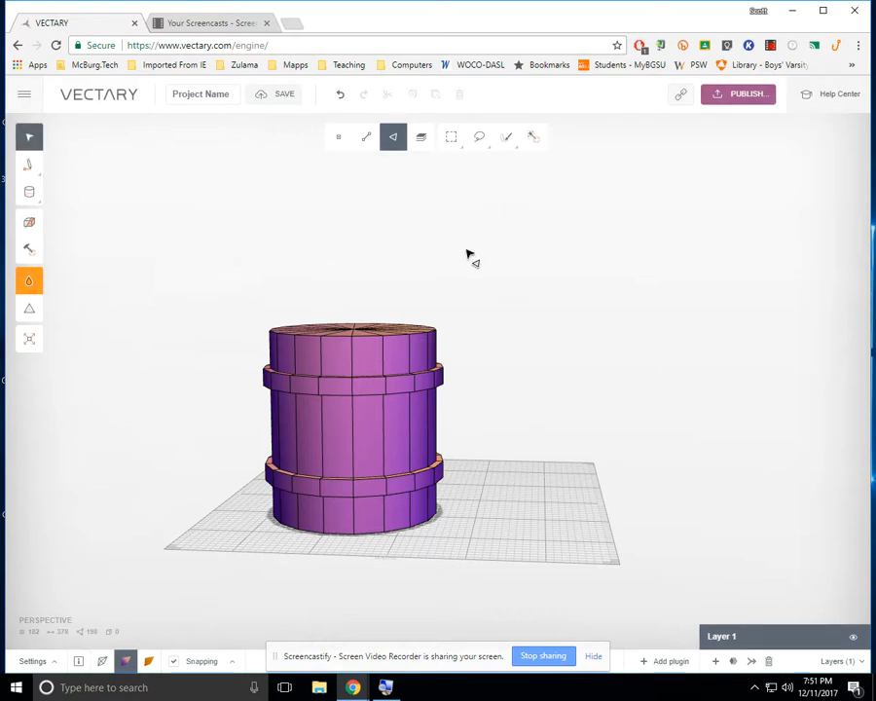
# In face selection, marquee-select all the faces of the cylinder's top cap
pyautogui.keyDown('shift'); pyautogui.moveTo(469, 255); pyautogui.dragTo(482, 235, button='right'); pyautogui.keyUp('shift')
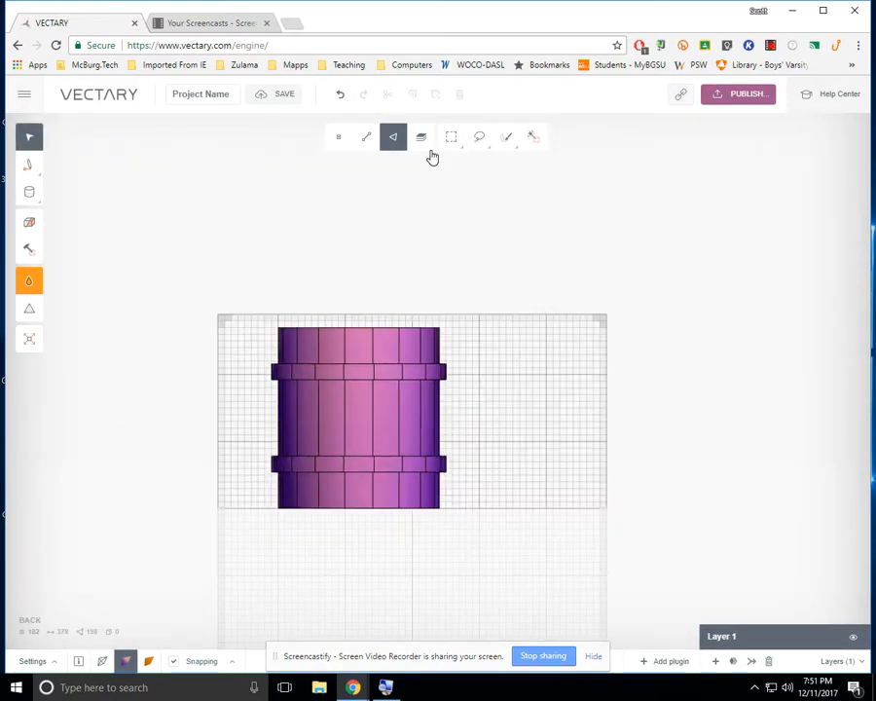
pyautogui.moveTo(448, 146)
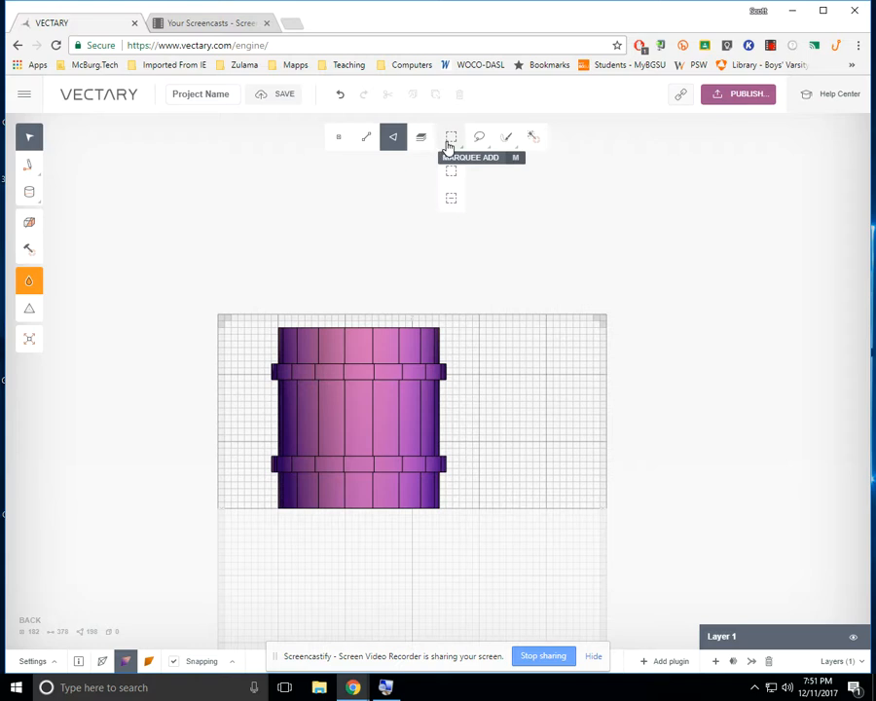
pyautogui.click(452, 140)
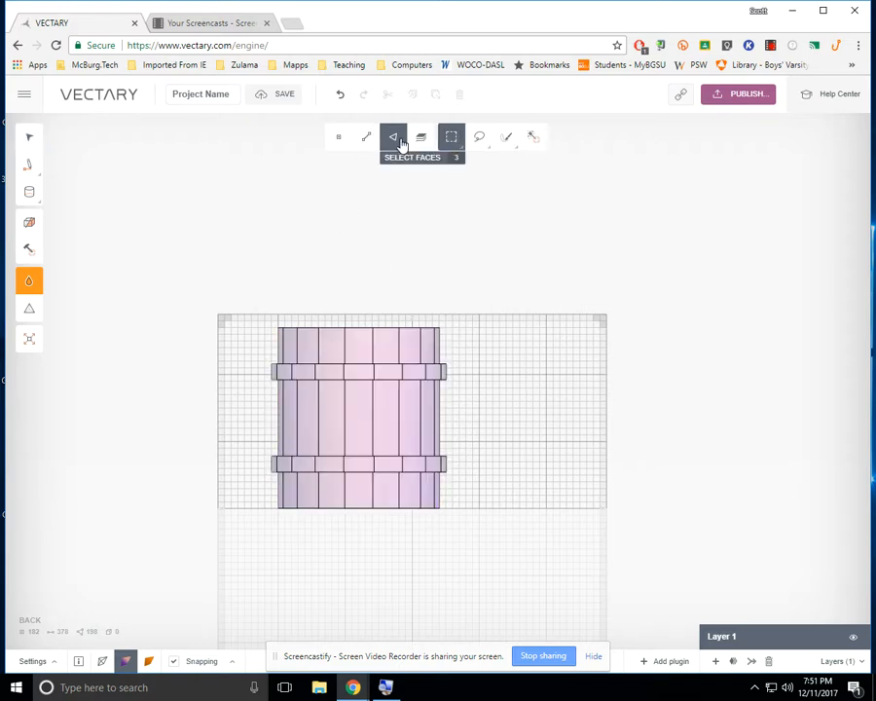
pyautogui.moveTo(270, 320); pyautogui.dragTo(298, 343)
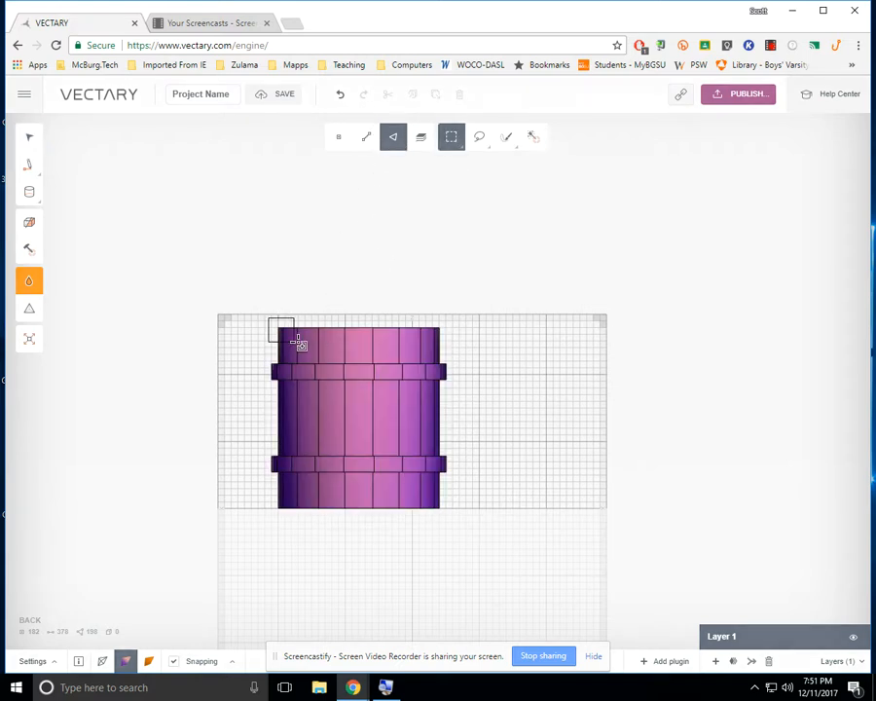
pyautogui.moveTo(399, 343); pyautogui.dragTo(463, 349)
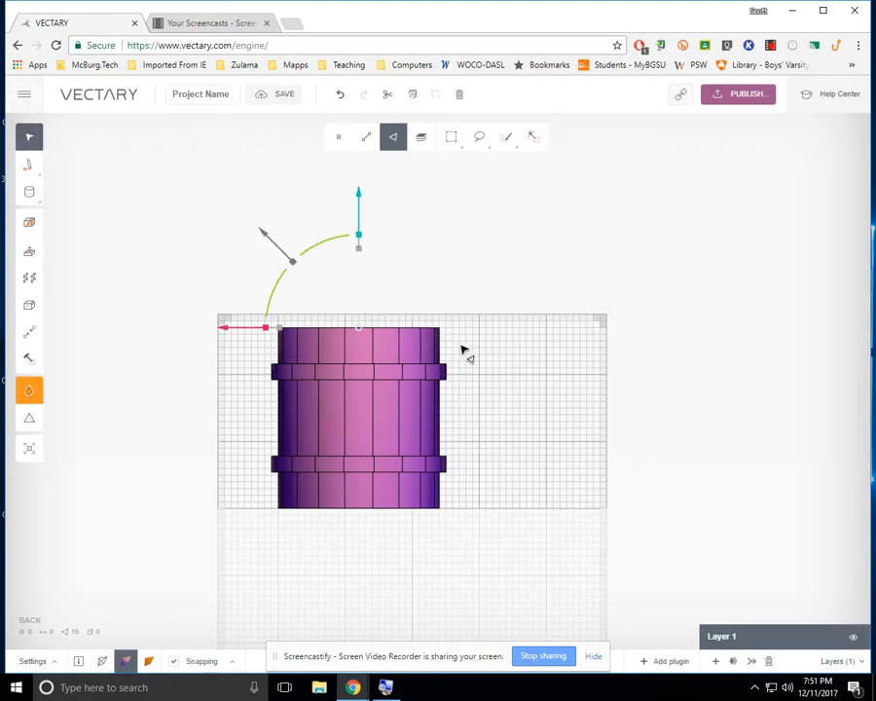
# Add all the faces of the cylinder's bottom cap to the selection with a marquee
pyautogui.moveTo(463, 280); pyautogui.dragTo(470, 228, button='right')
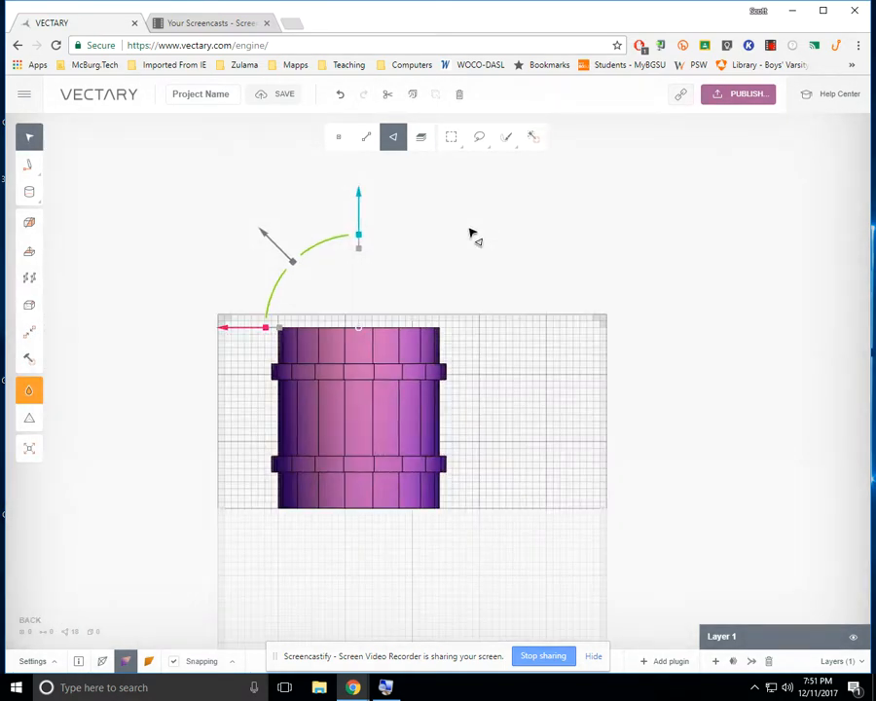
pyautogui.click(395, 140)
pyautogui.click(451, 138)
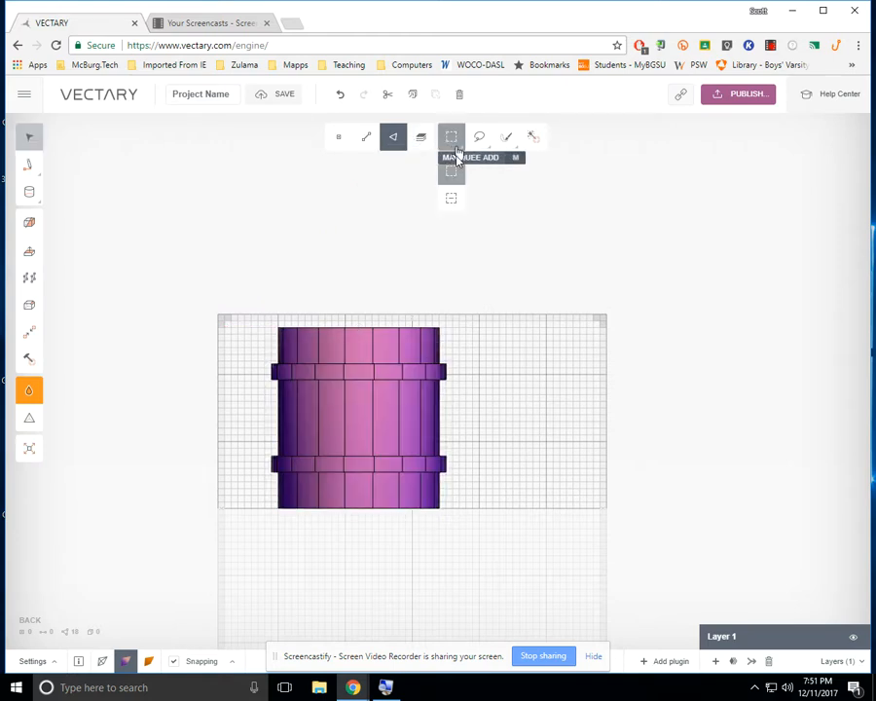
pyautogui.moveTo(268, 501); pyautogui.dragTo(472, 526)
pyautogui.moveTo(548, 404); pyautogui.dragTo(628, 426)
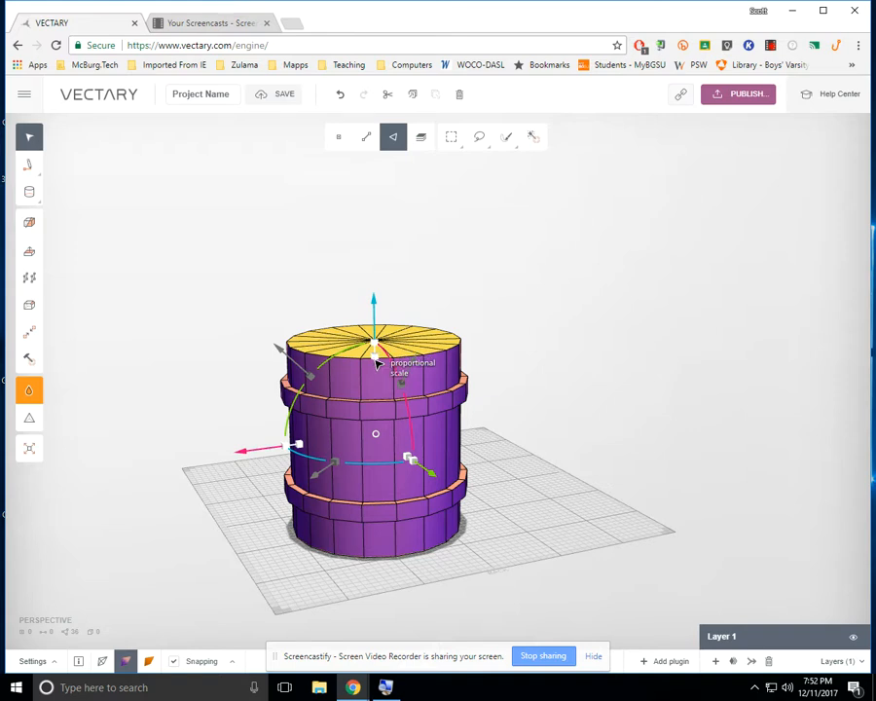
# Try a slight proportional scale-down of both selected end caps and undo it
pyautogui.moveTo(375, 357)
pyautogui.mouseDown()
pyautogui.moveTo(358, 361)
pyautogui.moveTo(394, 373)
pyautogui.moveTo(385, 356)
pyautogui.moveTo(386, 364)
pyautogui.mouseUp()
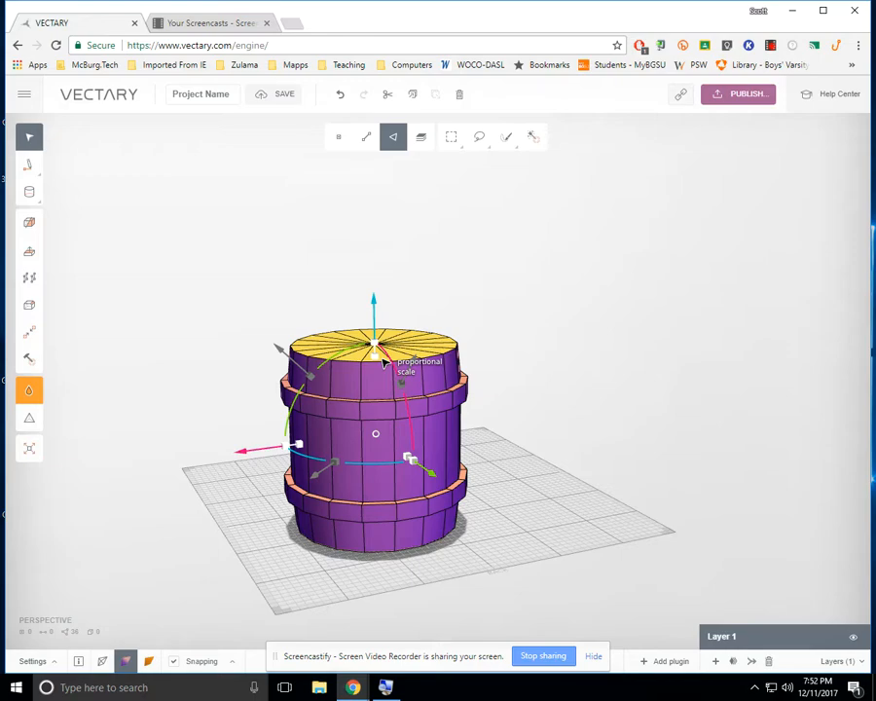
pyautogui.click(340, 94)
# Scale both selected end caps down proportionally so the barrel tapers beyond each hoop
pyautogui.moveTo(629, 358); pyautogui.dragTo(563, 383)
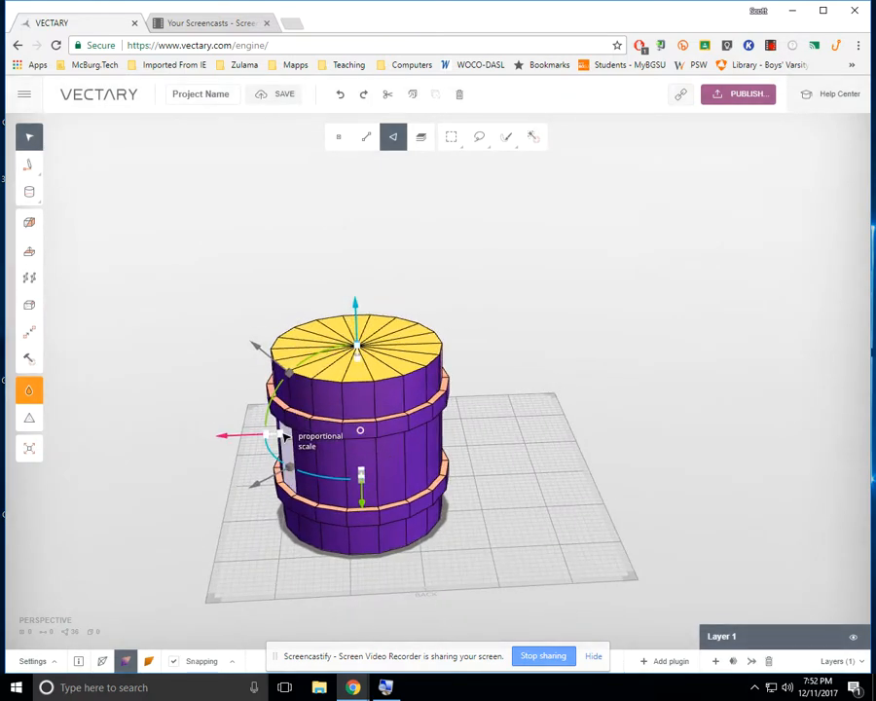
pyautogui.moveTo(284, 435)
pyautogui.mouseDown()
pyautogui.moveTo(274, 438)
pyautogui.moveTo(300, 441)
pyautogui.mouseUp()
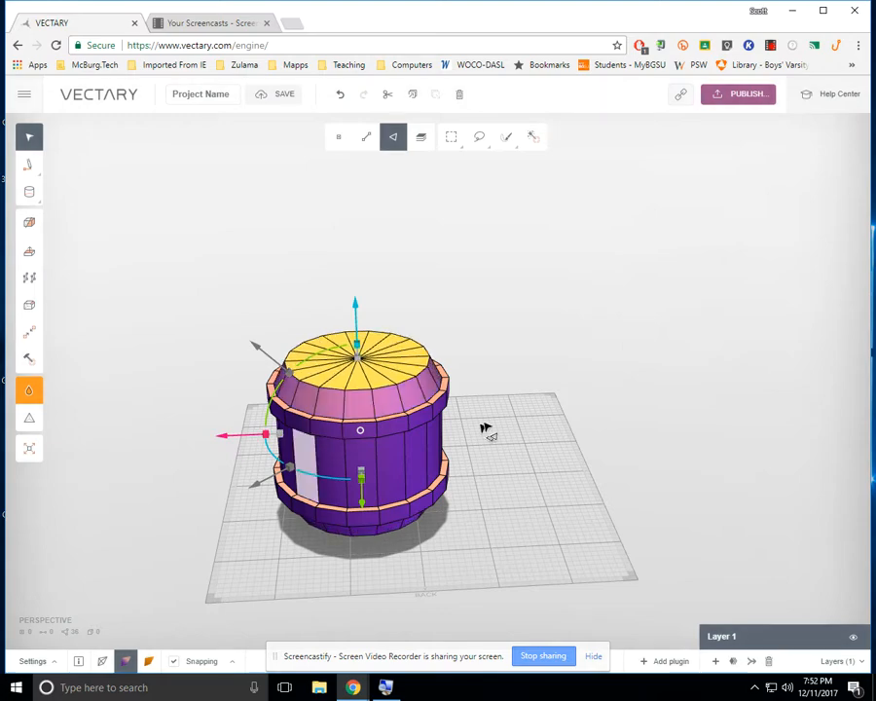
pyautogui.moveTo(528, 376); pyautogui.dragTo(504, 373)
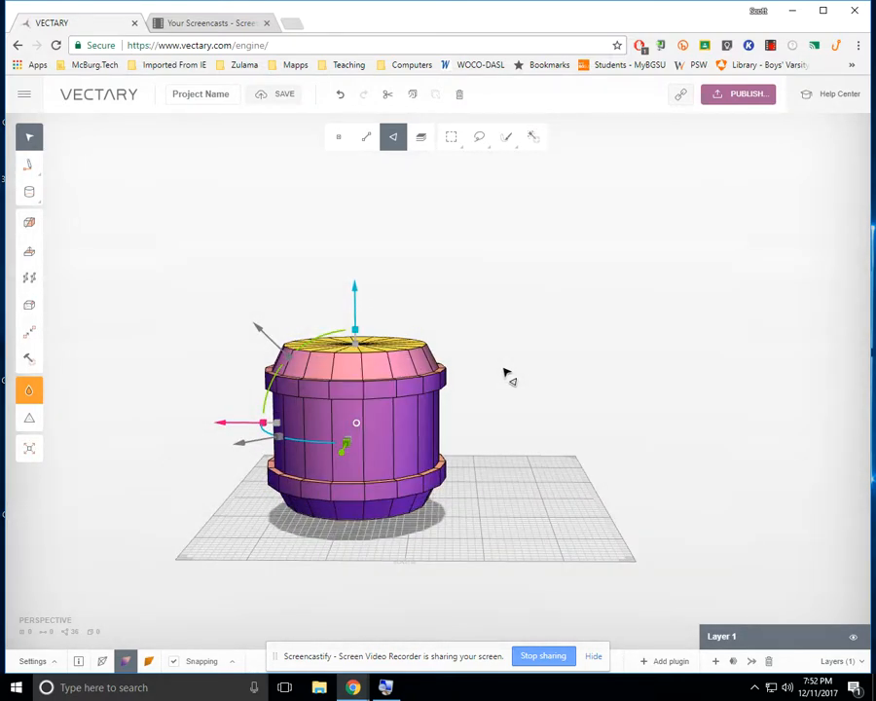
# Marquee-select only the top cap faces and move them up slightly to lengthen the upper taper
pyautogui.moveTo(522, 345)
pyautogui.mouseDown()
pyautogui.moveTo(509, 260)
pyautogui.moveTo(517, 309)
pyautogui.moveTo(546, 362)
pyautogui.moveTo(520, 331)
pyautogui.mouseUp()
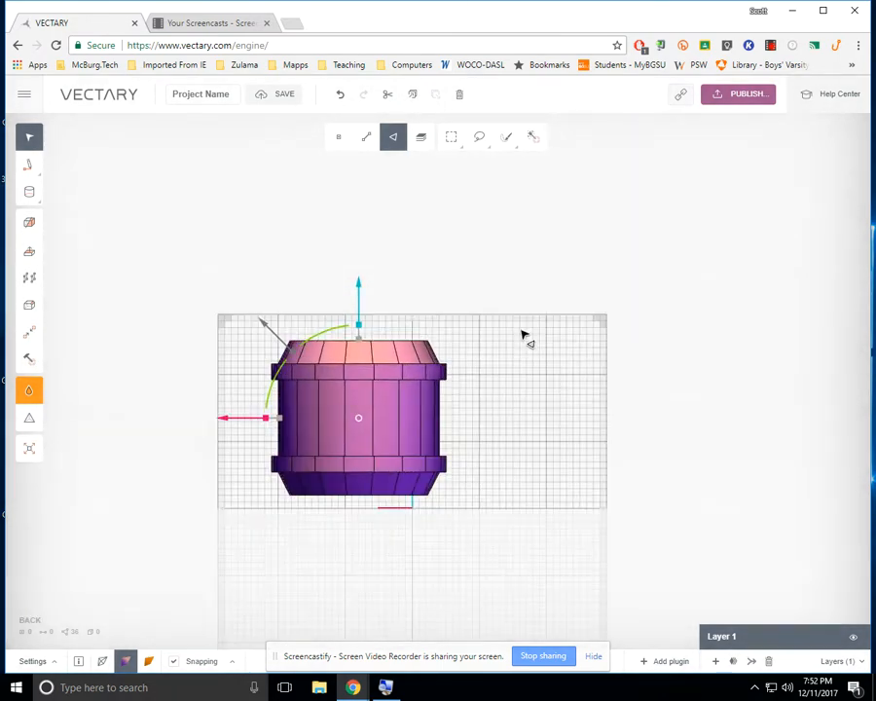
pyautogui.click(520, 330)
pyautogui.click(451, 137)
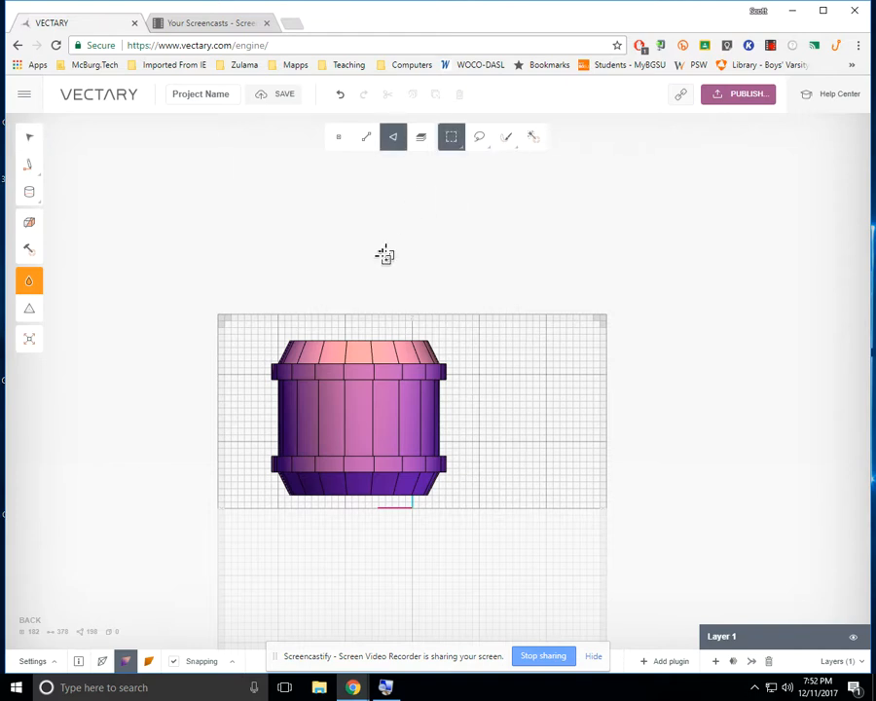
pyautogui.moveTo(273, 334); pyautogui.dragTo(446, 359)
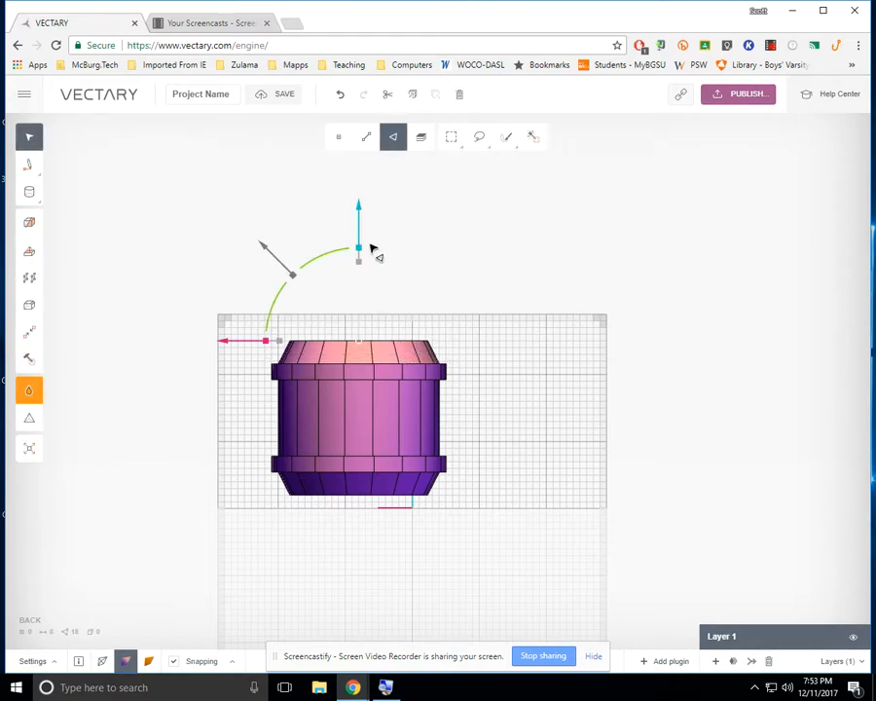
pyautogui.moveTo(360, 230); pyautogui.dragTo(359, 226)
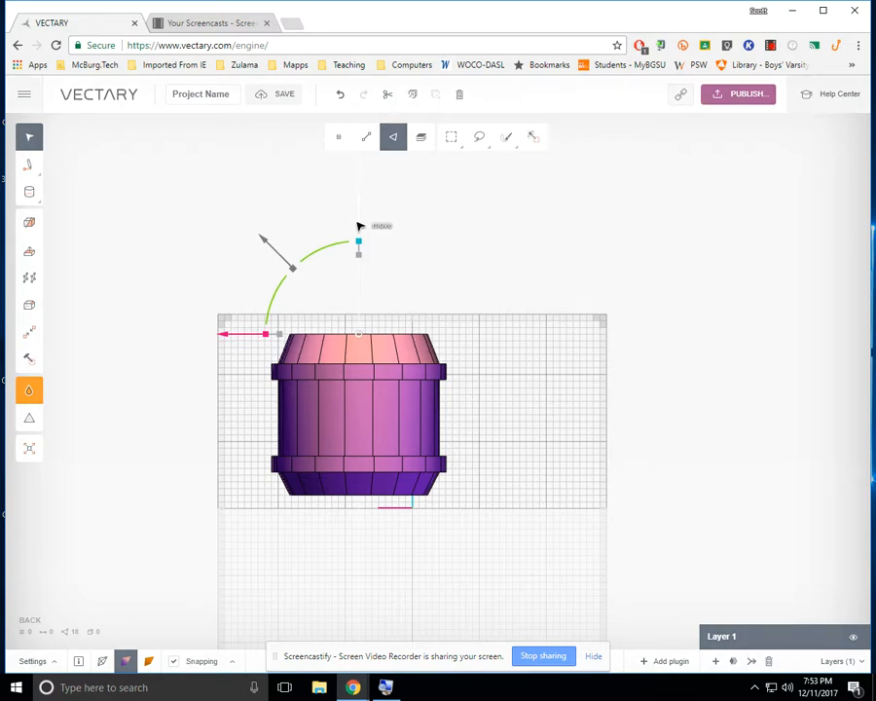
pyautogui.click(519, 468)
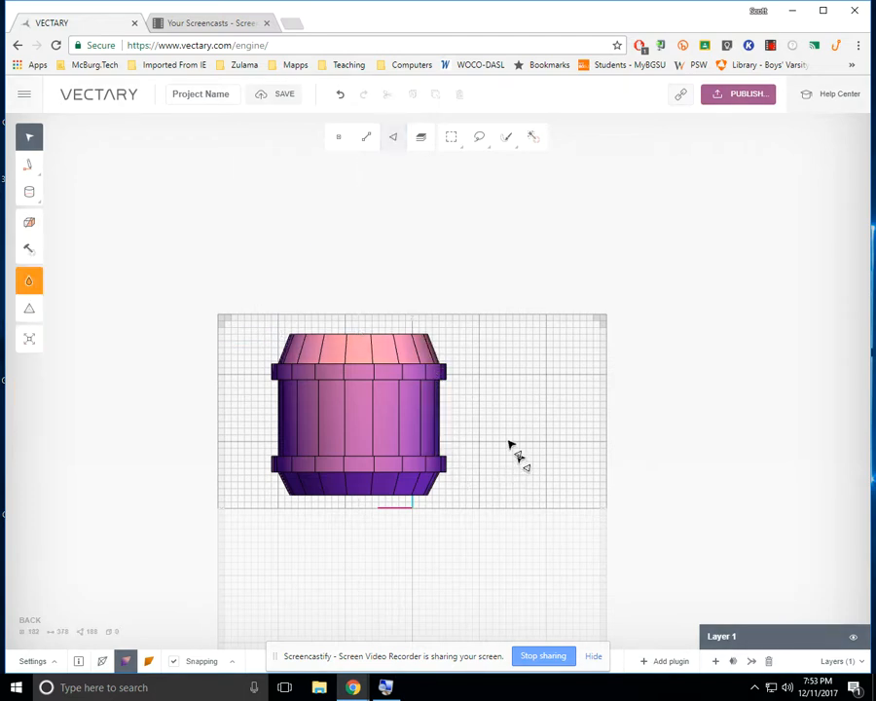
# Marquee-select the bottom cap faces and move them down slightly to match the upper taper
pyautogui.click(451, 137)
pyautogui.moveTo(277, 494); pyautogui.dragTo(483, 518)
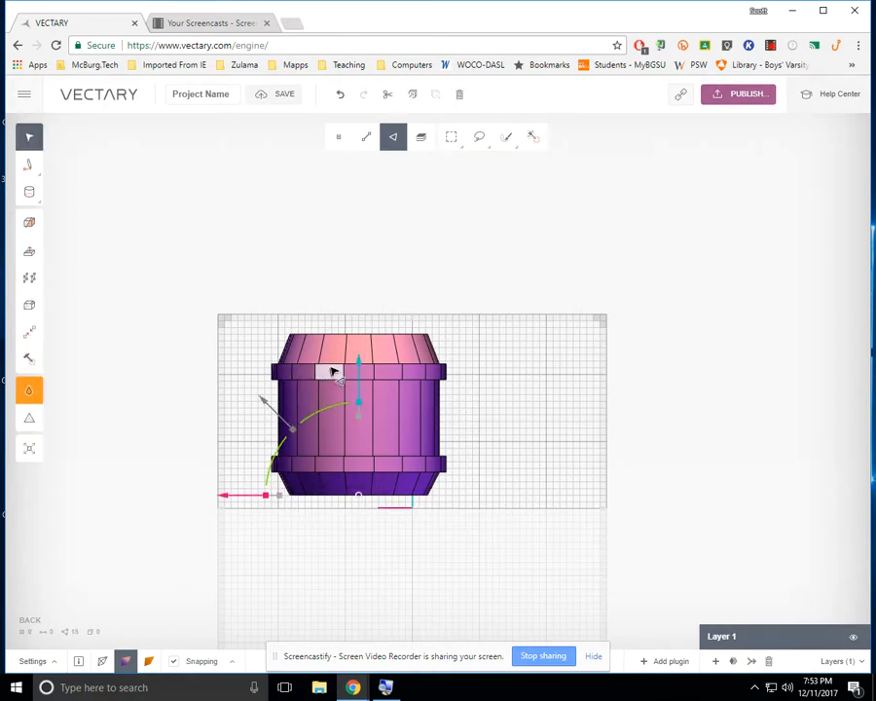
pyautogui.moveTo(358, 380); pyautogui.dragTo(360, 386)
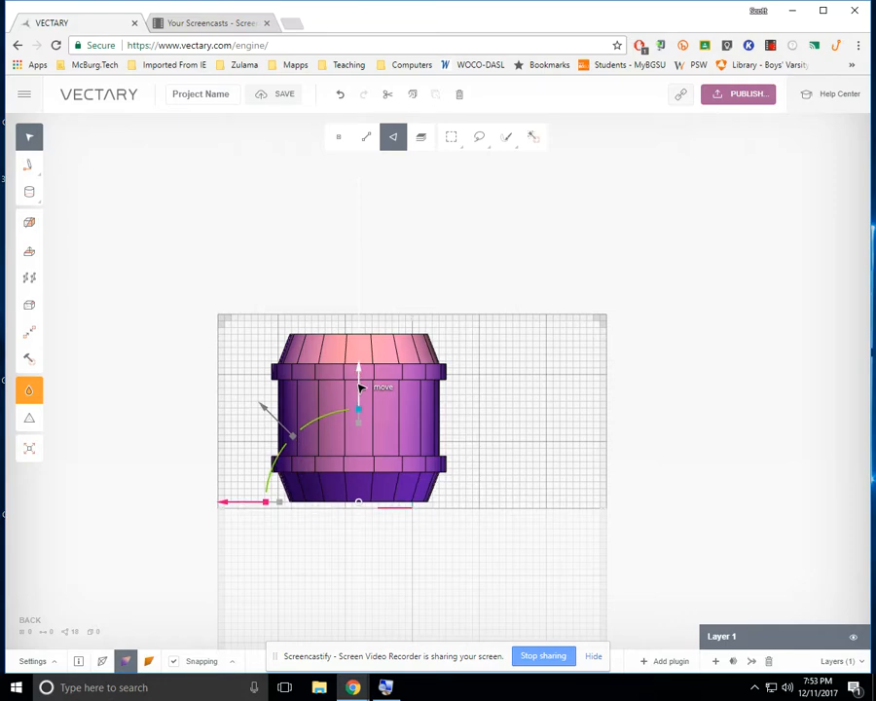
pyautogui.click(571, 372)
# Marquee-select all the faces of both the top and bottom caps of the barrel
pyautogui.moveTo(571, 372); pyautogui.dragTo(523, 448, button='right')
pyautogui.click(393, 137)
pyautogui.moveTo(265, 317); pyautogui.dragTo(390, 310, button='right')
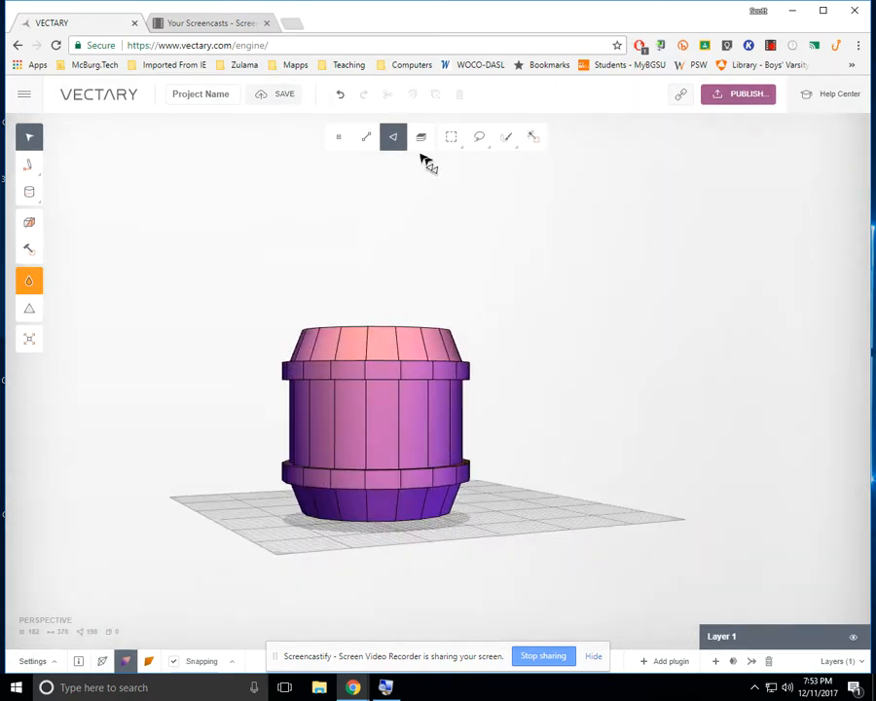
pyautogui.click(452, 139)
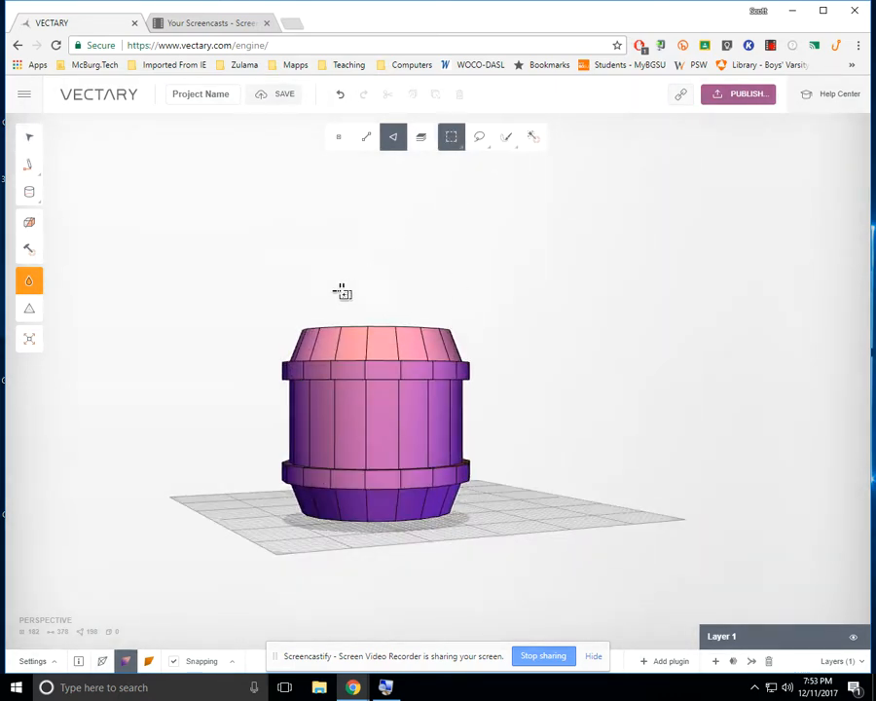
pyautogui.moveTo(276, 323); pyautogui.dragTo(493, 353)
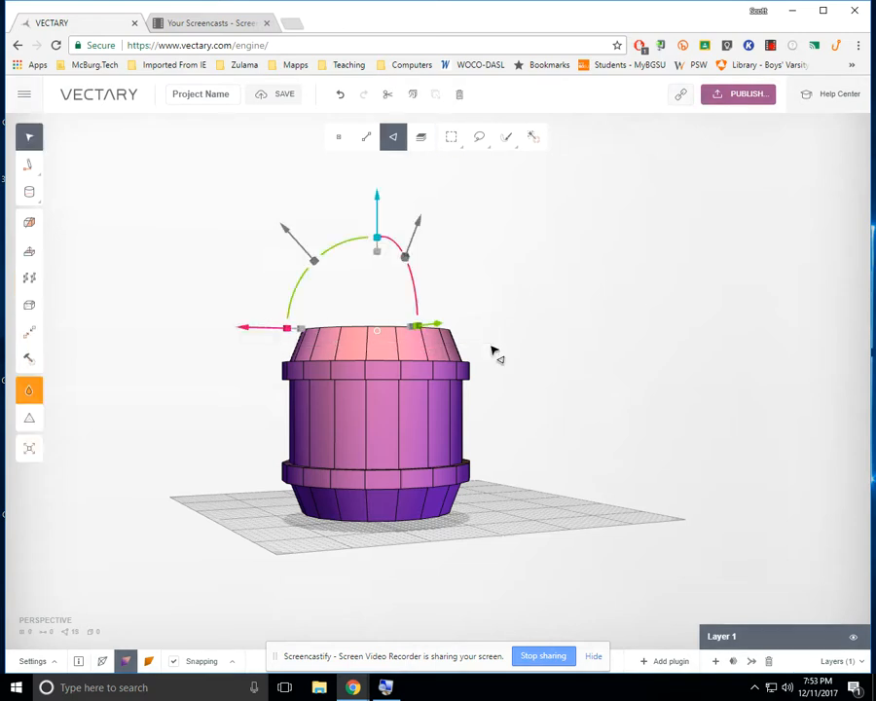
pyautogui.click(452, 138)
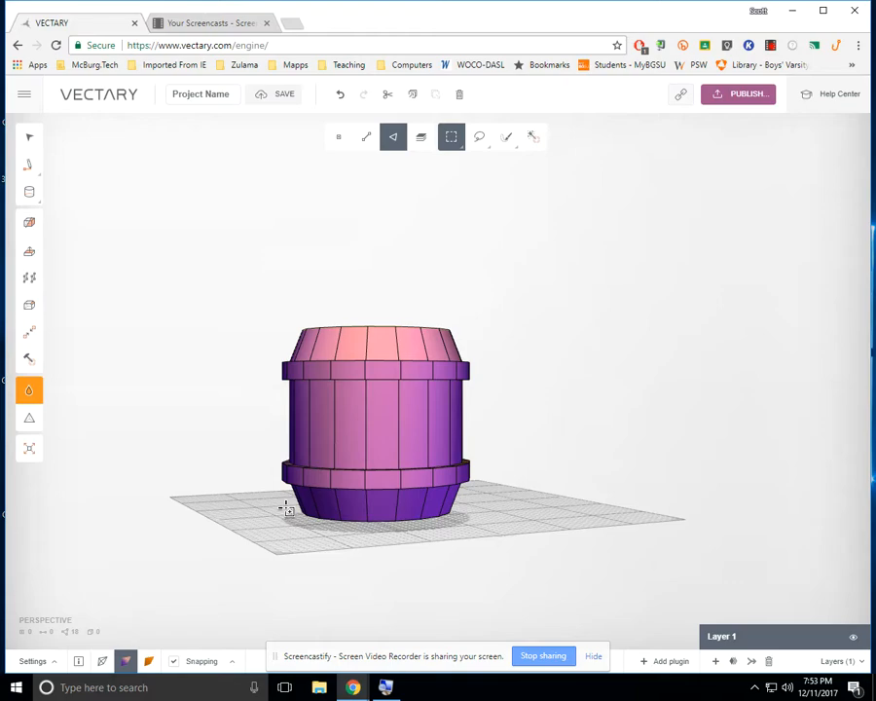
pyautogui.moveTo(286, 508); pyautogui.dragTo(514, 545)
pyautogui.moveTo(575, 491); pyautogui.dragTo(507, 229, button='right')
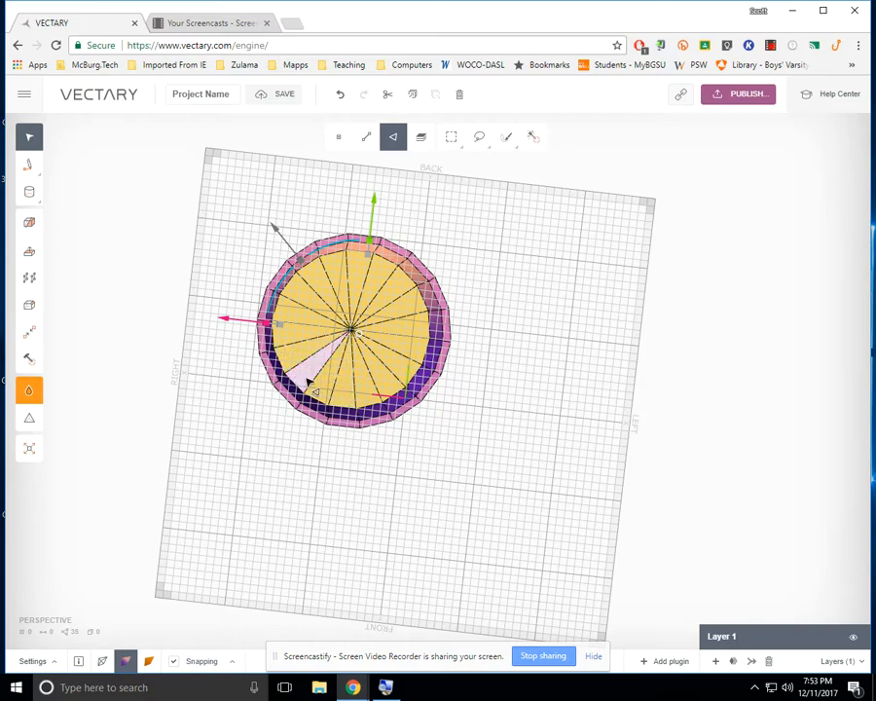
pyautogui.moveTo(577, 297); pyautogui.dragTo(557, 574, button='right')
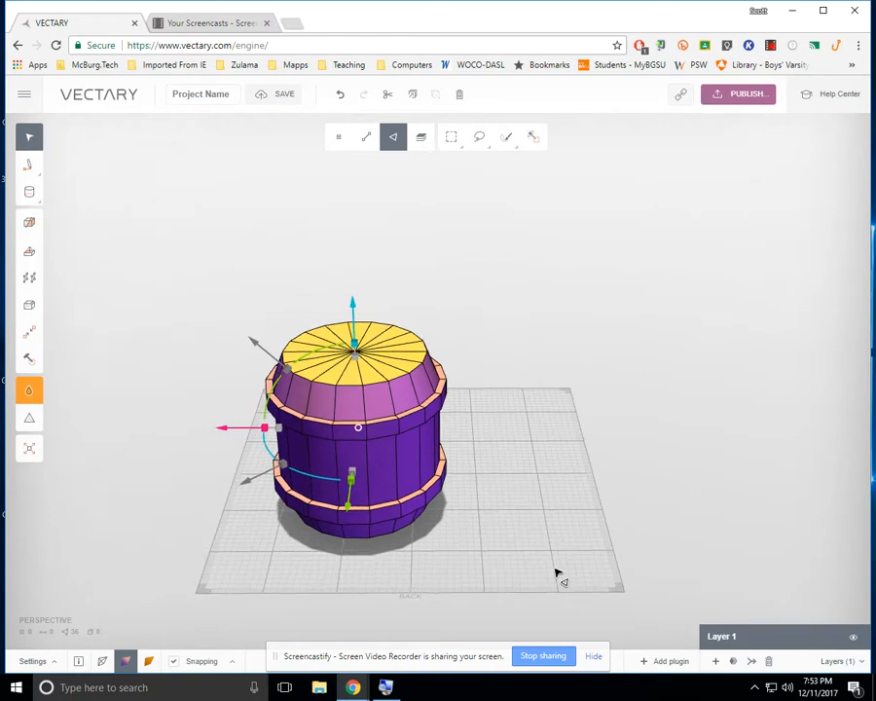
# Inset the selected faces on both end caps to form a narrow rim around each cap's edge
pyautogui.click(28, 306)
pyautogui.moveTo(486, 375); pyautogui.dragTo(491, 470, button='right')
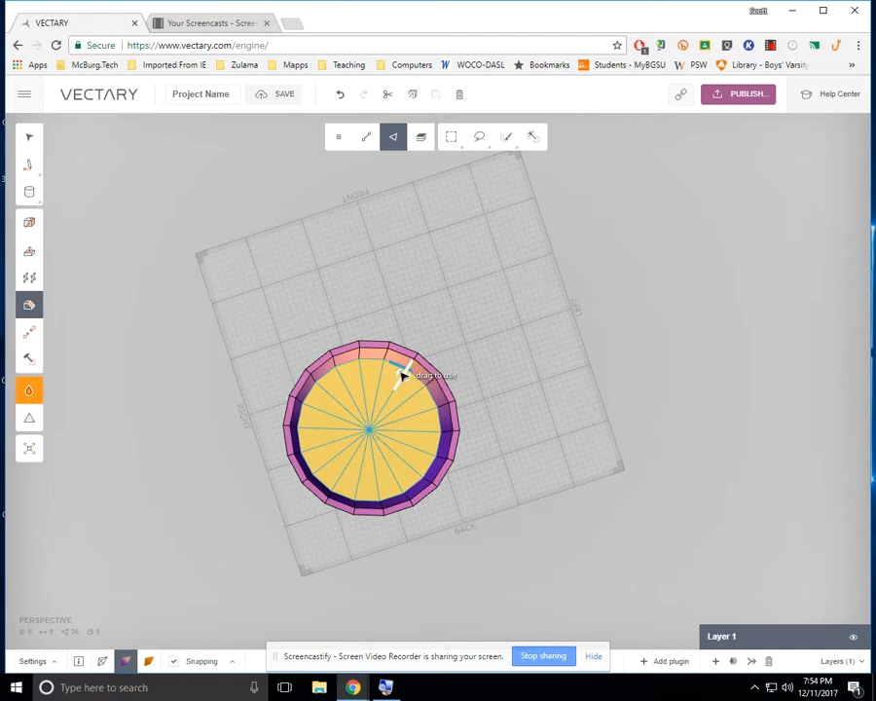
pyautogui.moveTo(399, 373); pyautogui.dragTo(396, 383)
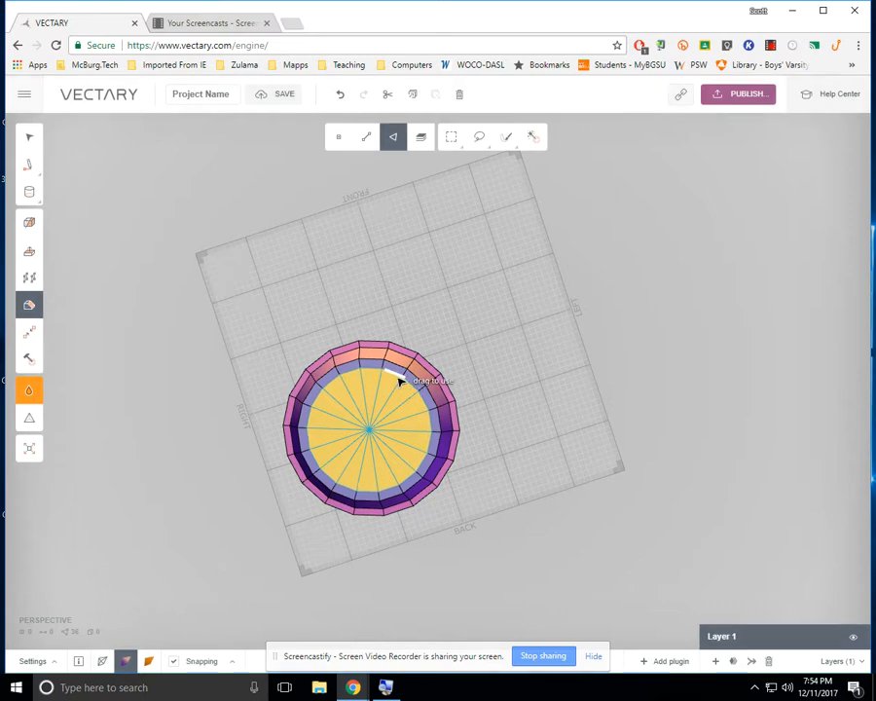
# Extrude the inner faces of both caps inward to recess the barrel ends, and clear the selection
pyautogui.click(29, 250)
pyautogui.moveTo(521, 294); pyautogui.dragTo(477, 167)
pyautogui.moveTo(394, 319); pyautogui.dragTo(393, 334)
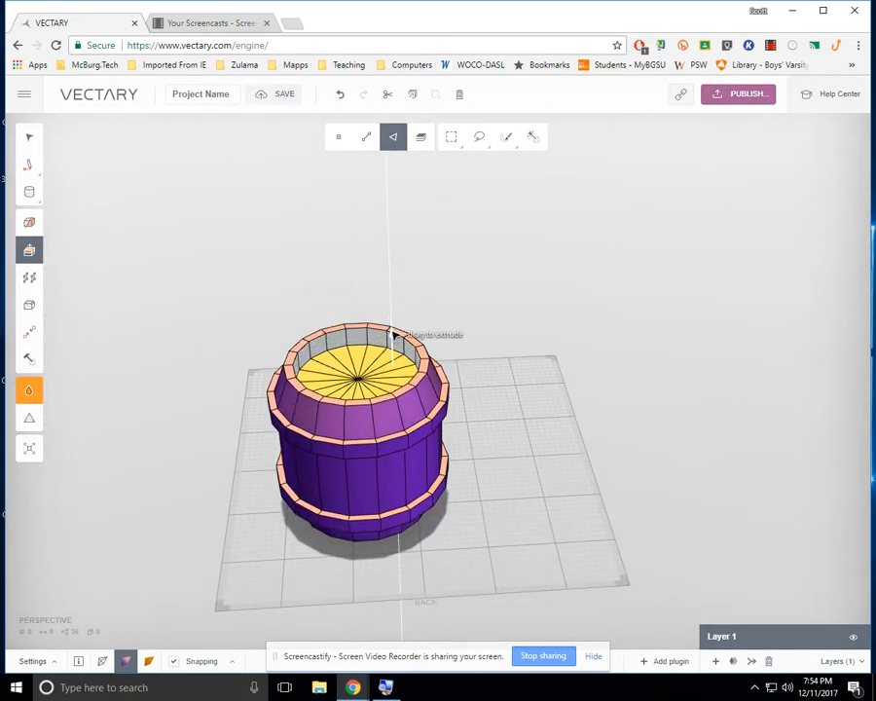
pyautogui.press('Escape')
pyautogui.moveTo(512, 374); pyautogui.dragTo(485, 341)
pyautogui.press('Escape')
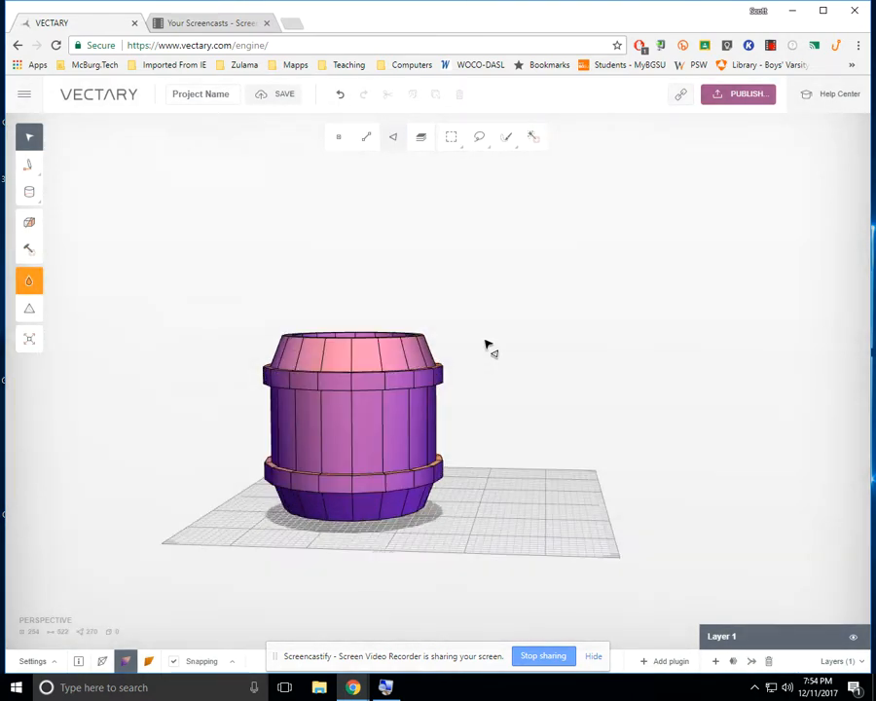
# Duplicate the barrel's layer, name the copy "bands" and rename the original Layer 1 as "barrel"
pyautogui.moveTo(532, 349); pyautogui.dragTo(500, 341)
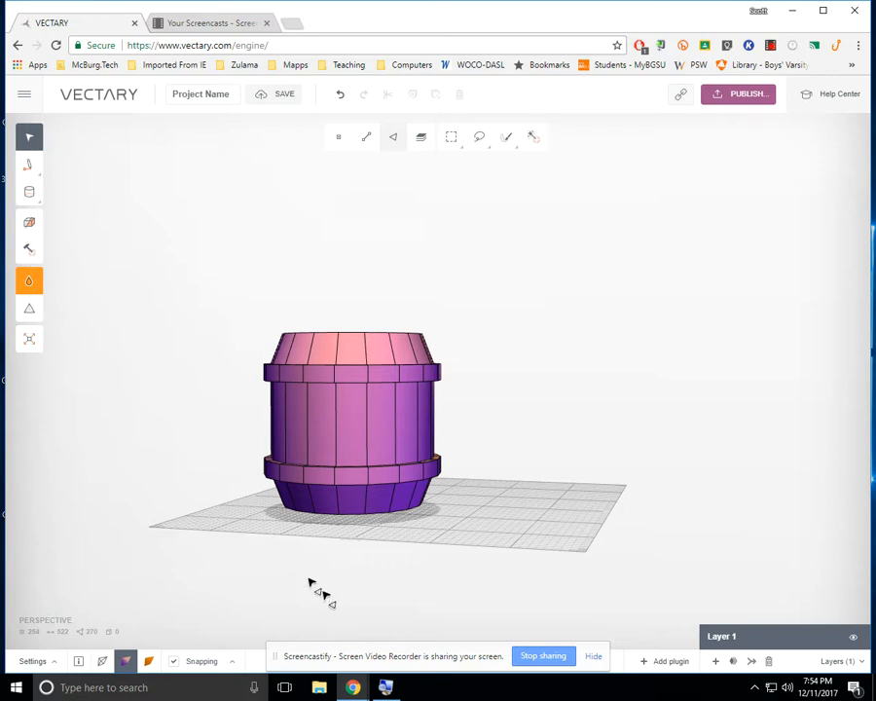
pyautogui.click(731, 661)
pyautogui.doubleClick(750, 639)
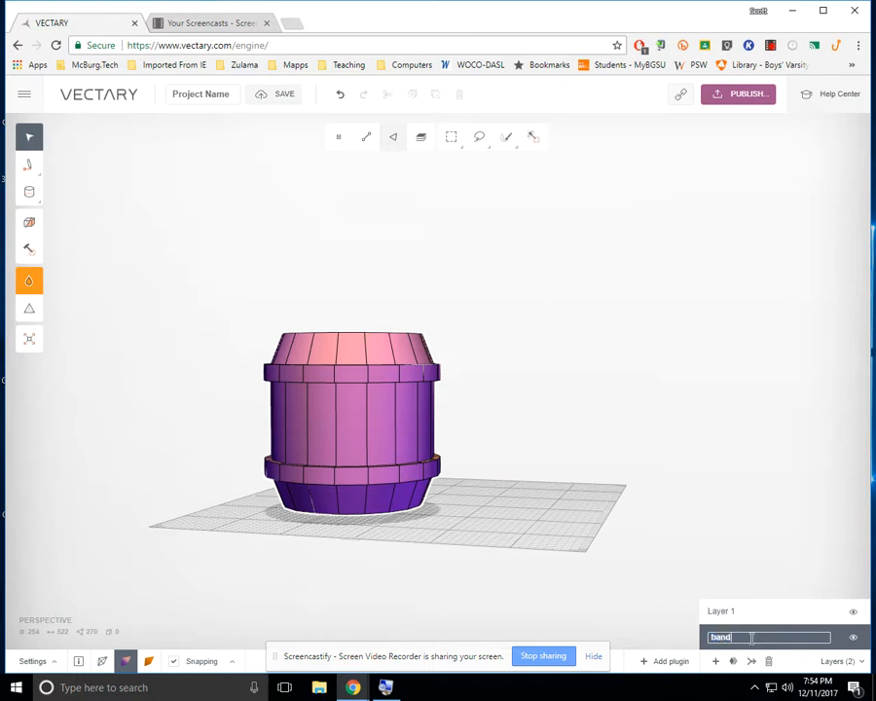
pyautogui.write('bands')
pyautogui.press('Return')
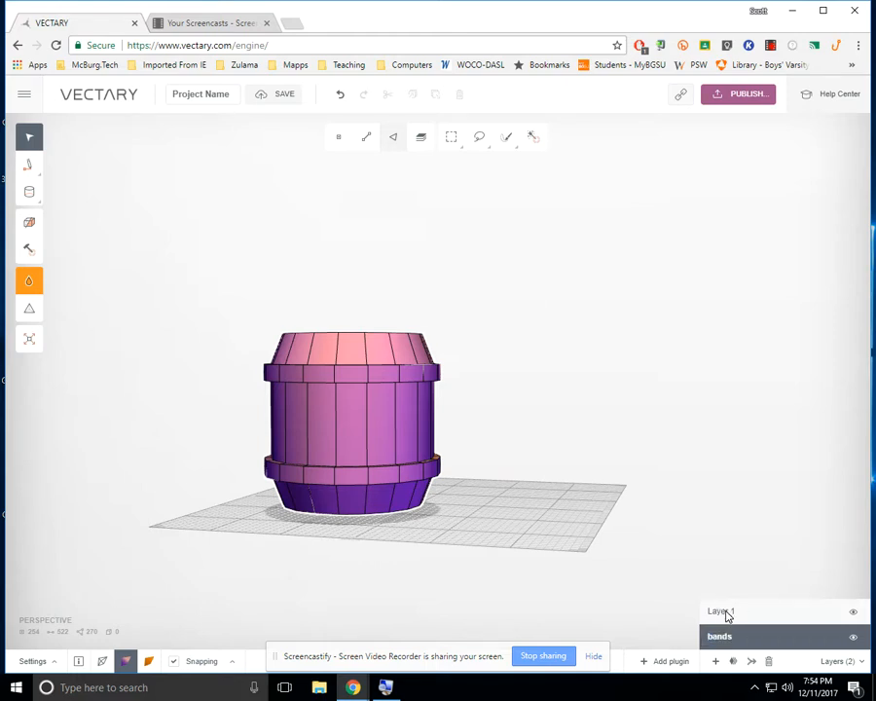
pyautogui.doubleClick(725, 610)
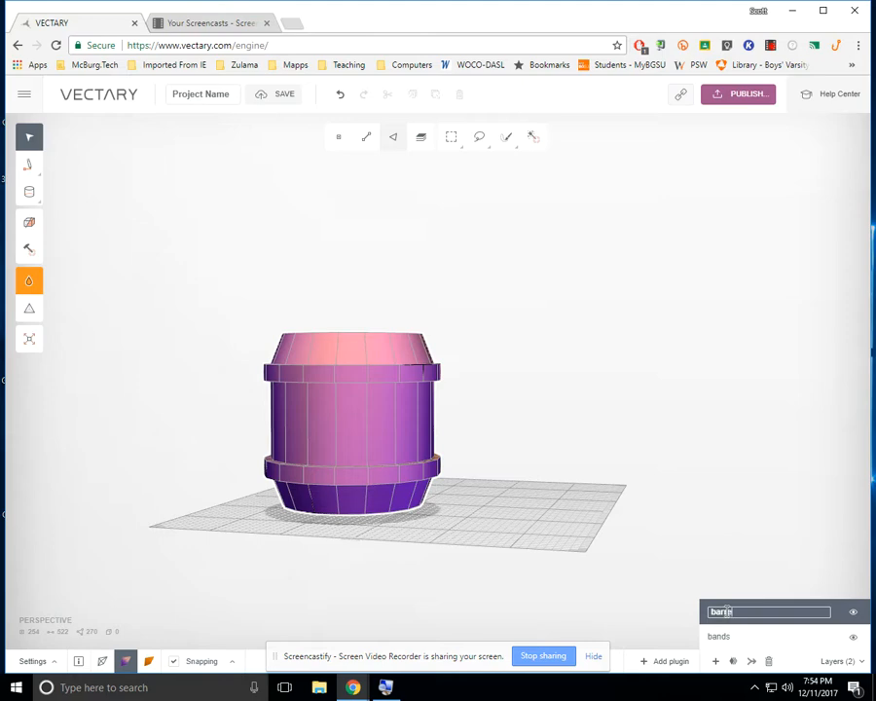
pyautogui.press('Return')
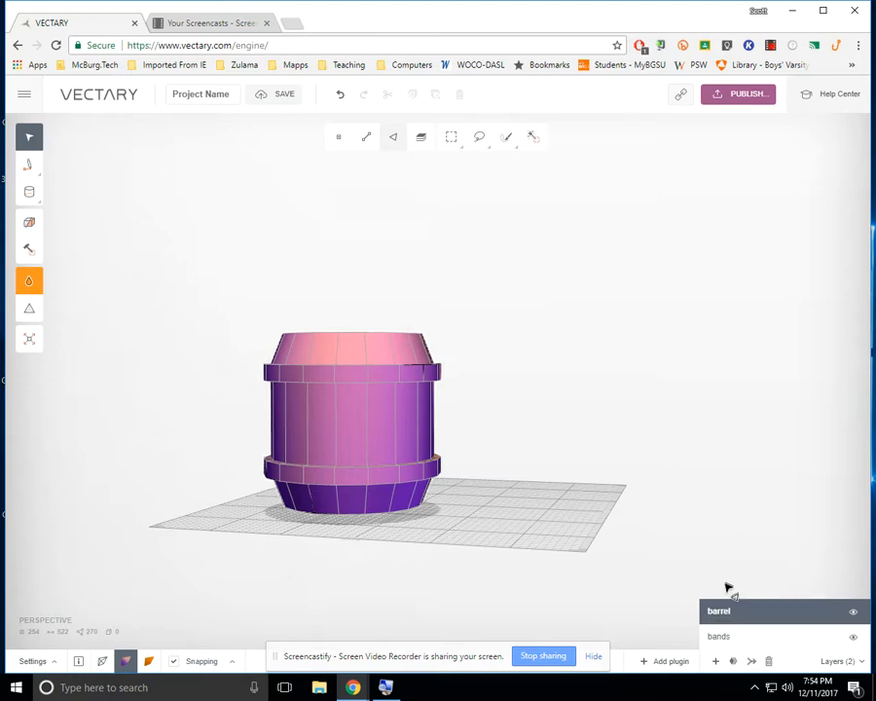
# Select the whole object on the bands layer, move it sideways until it stands clear beside the original barrel, and clear the selection
pyautogui.click(724, 638)
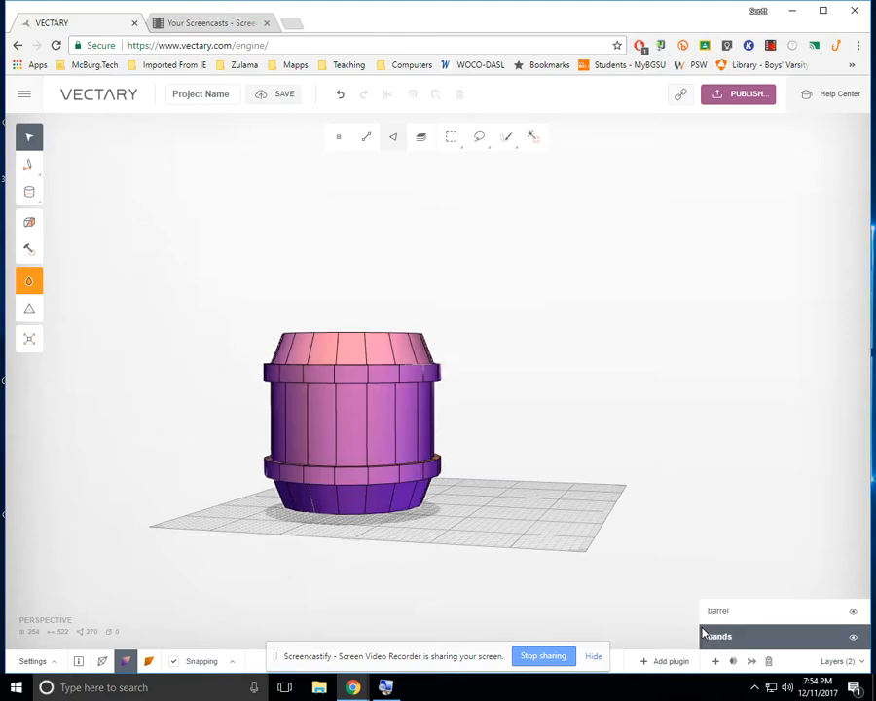
pyautogui.moveTo(466, 379); pyautogui.dragTo(516, 407)
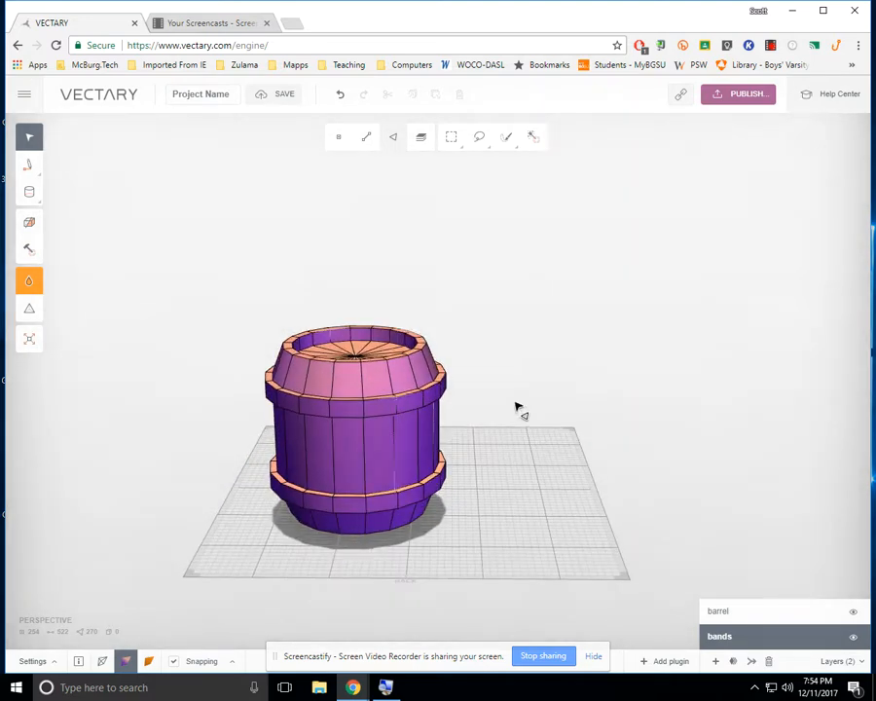
pyautogui.click(421, 137)
pyautogui.click(380, 426)
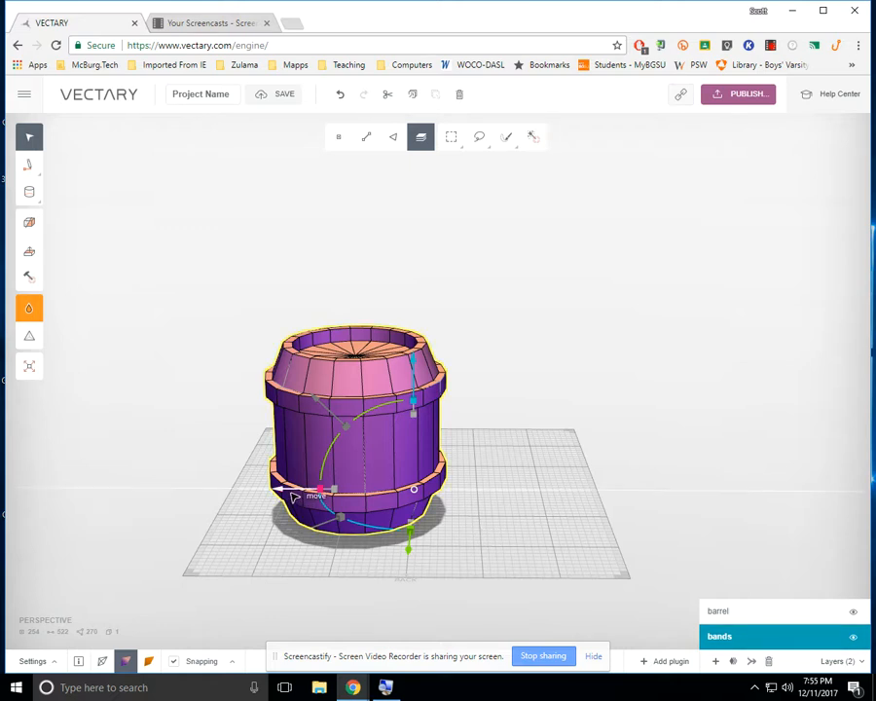
pyautogui.moveTo(292, 493); pyautogui.dragTo(499, 519)
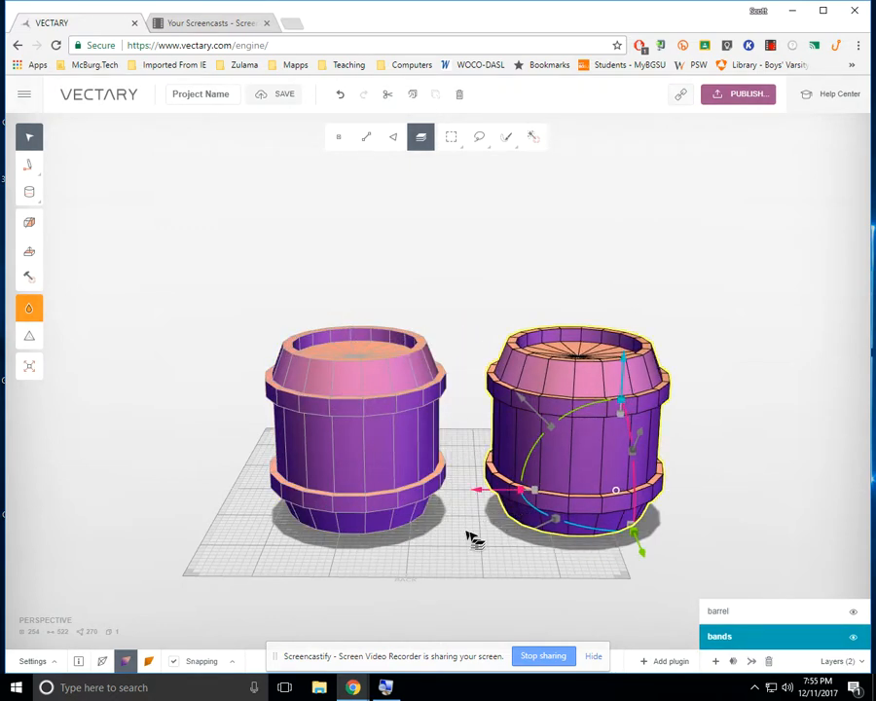
pyautogui.click(759, 494)
# Set the back view and face selection, and try to marquee-select the upper hoop of the original barrel
pyautogui.keyDown('shift'); pyautogui.moveTo(747, 429); pyautogui.dragTo(765, 398, button='right'); pyautogui.keyUp('shift')
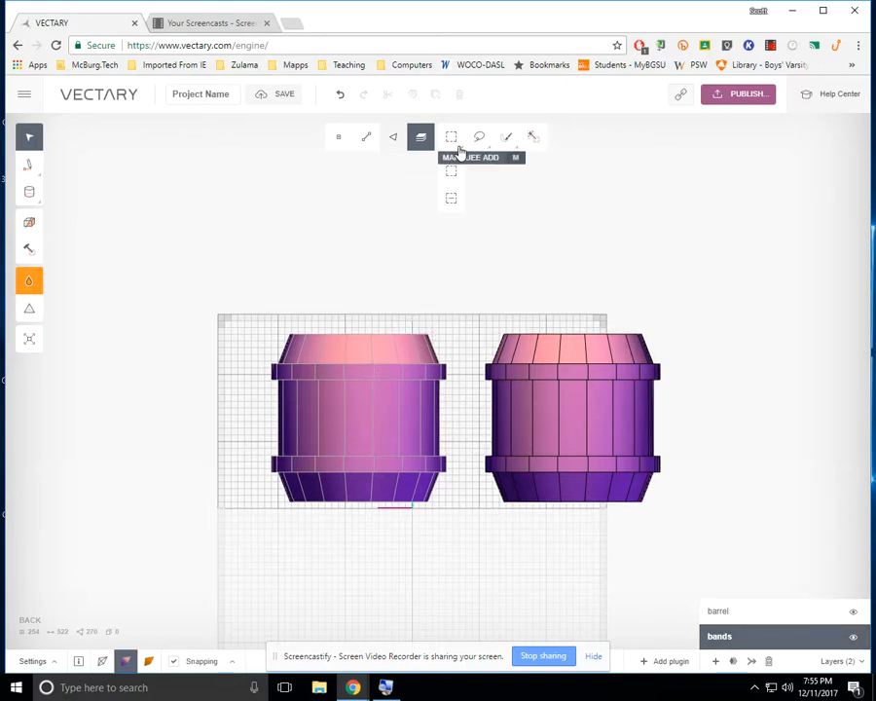
pyautogui.moveTo(461, 239)
pyautogui.mouseDown(button='right')
pyautogui.moveTo(508, 235)
pyautogui.moveTo(447, 248)
pyautogui.mouseUp(button='right')
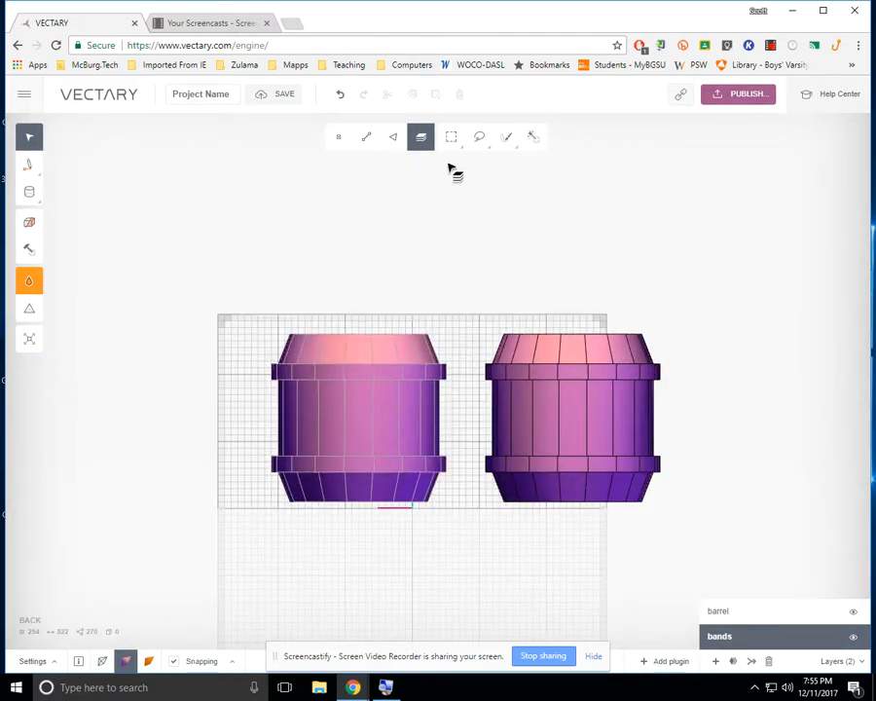
pyautogui.click(451, 136)
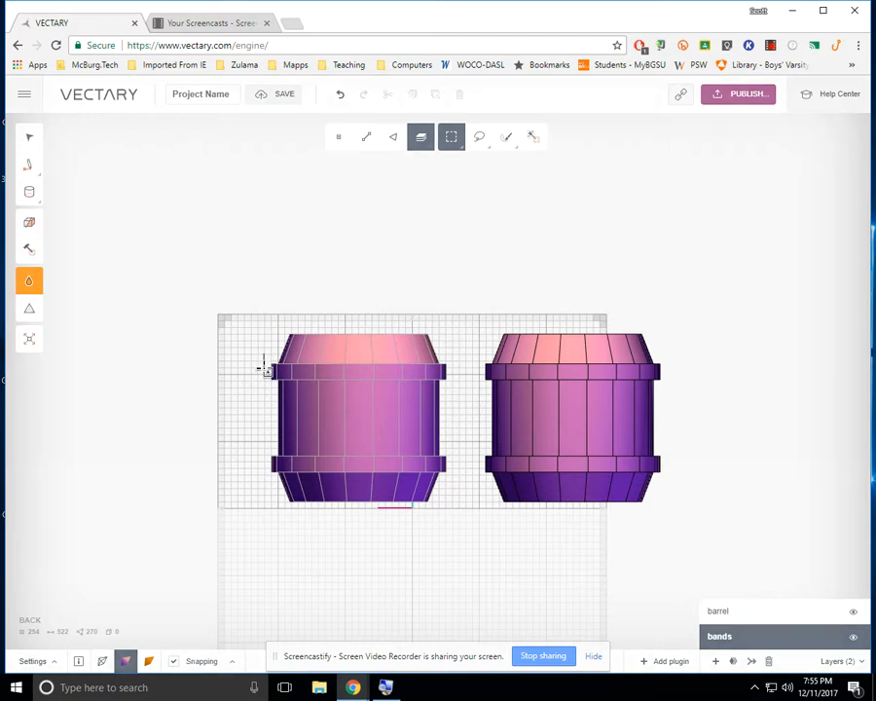
pyautogui.moveTo(275, 388); pyautogui.dragTo(303, 372)
pyautogui.click(392, 139)
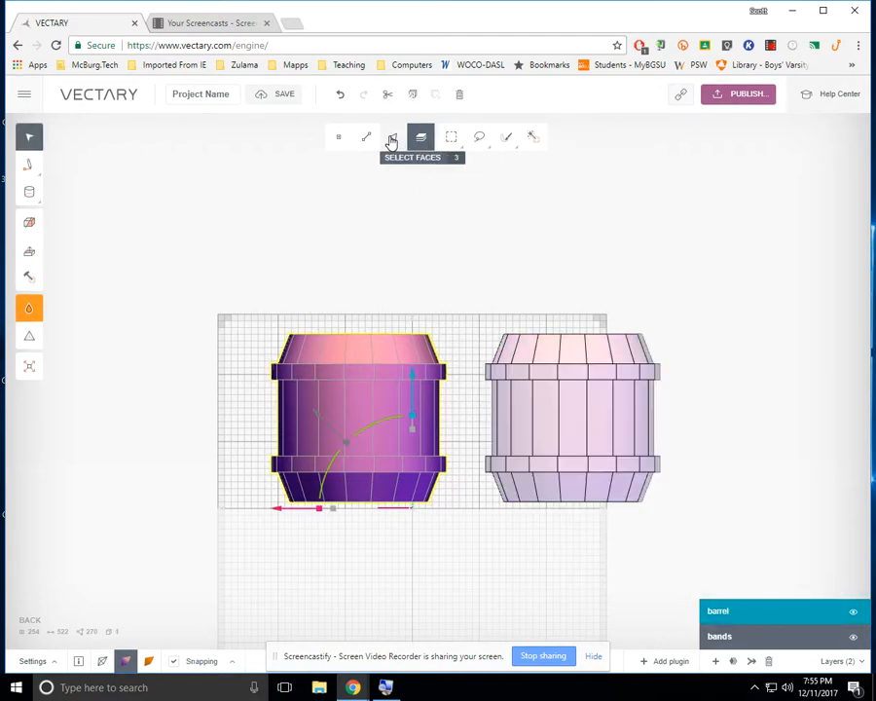
pyautogui.click(452, 139)
pyautogui.moveTo(260, 352); pyautogui.dragTo(474, 401)
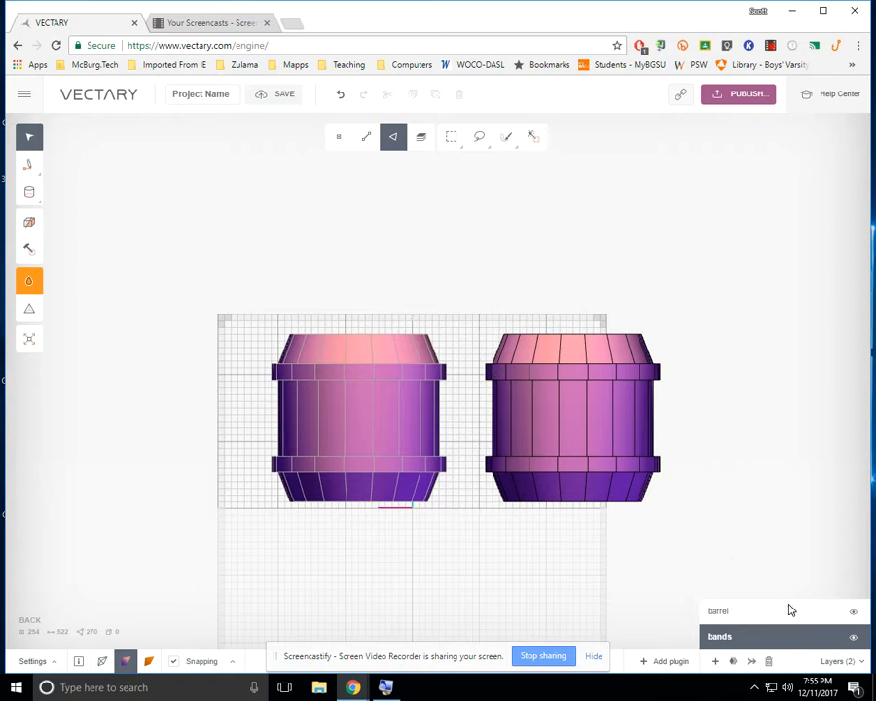
# On the barrel layer, marquee-select the faces of both hoops and delete them
pyautogui.click(757, 616)
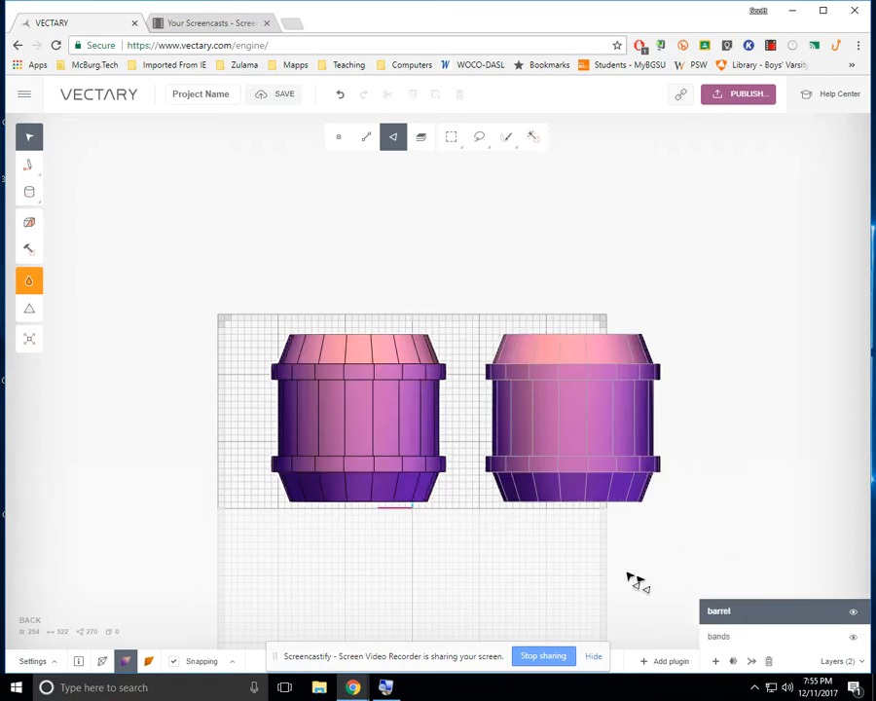
pyautogui.click(450, 139)
pyautogui.moveTo(262, 355); pyautogui.dragTo(460, 396)
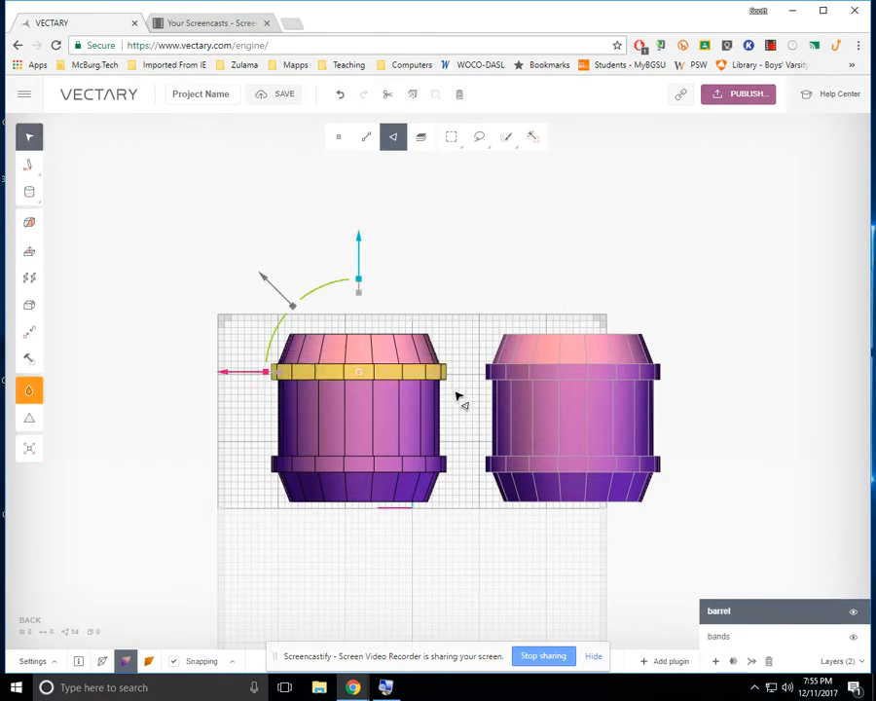
pyautogui.click(451, 140)
pyautogui.moveTo(268, 479); pyautogui.dragTo(469, 489)
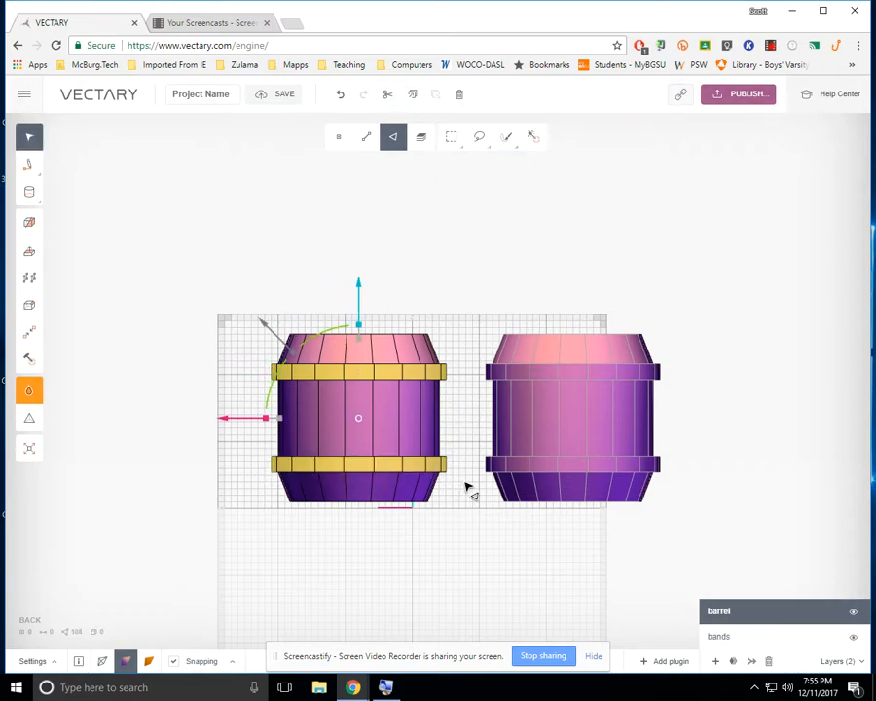
pyautogui.moveTo(479, 352); pyautogui.dragTo(507, 303)
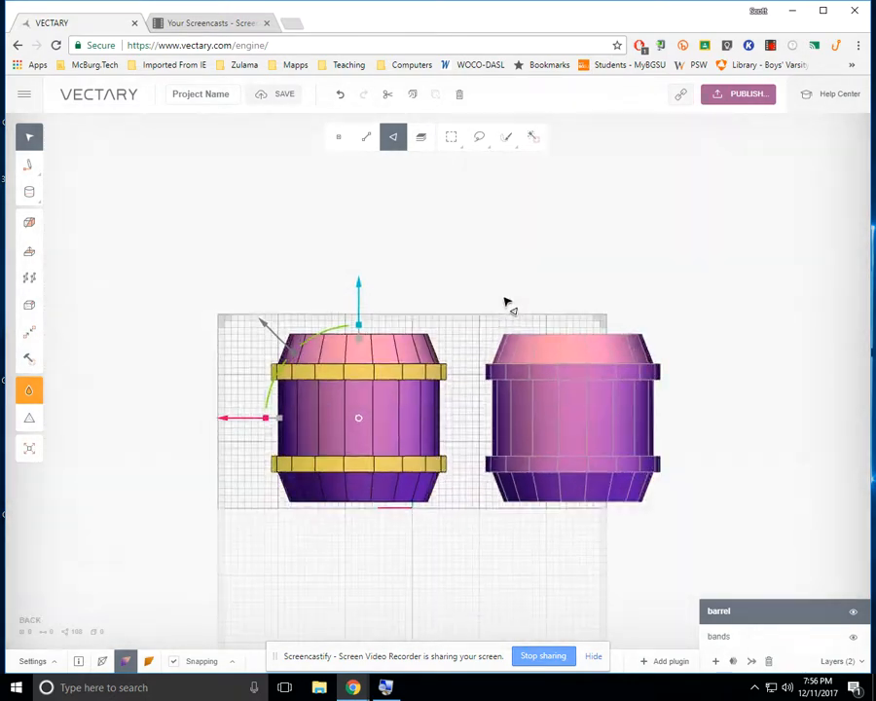
pyautogui.click(460, 94)
pyautogui.moveTo(451, 137)
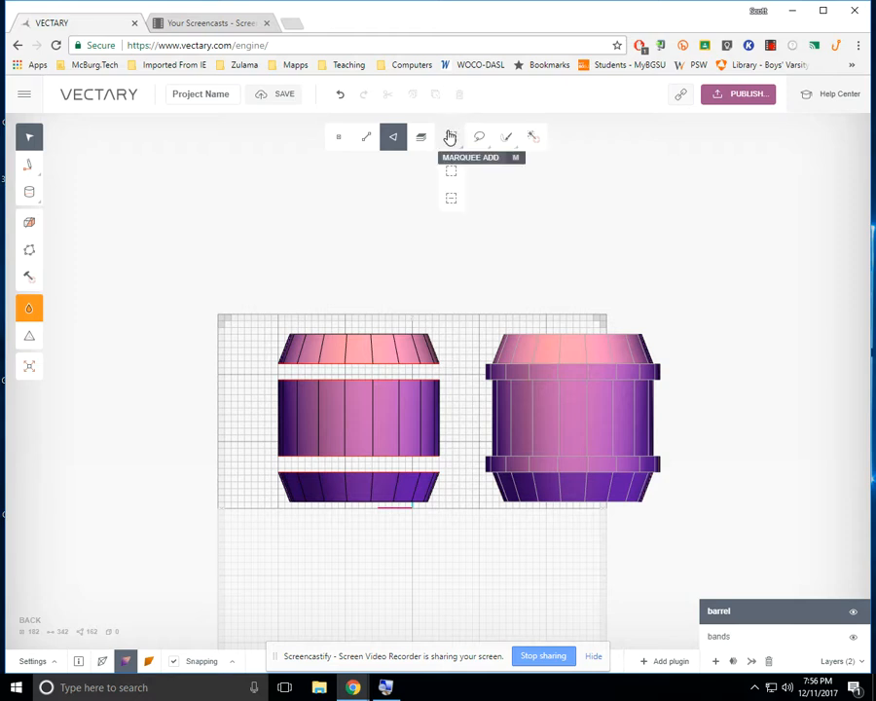
# Try dark brown, Oak and Walnut on the barrel layer, settling on the Wood material with the Kingwood type
pyautogui.click(33, 311)
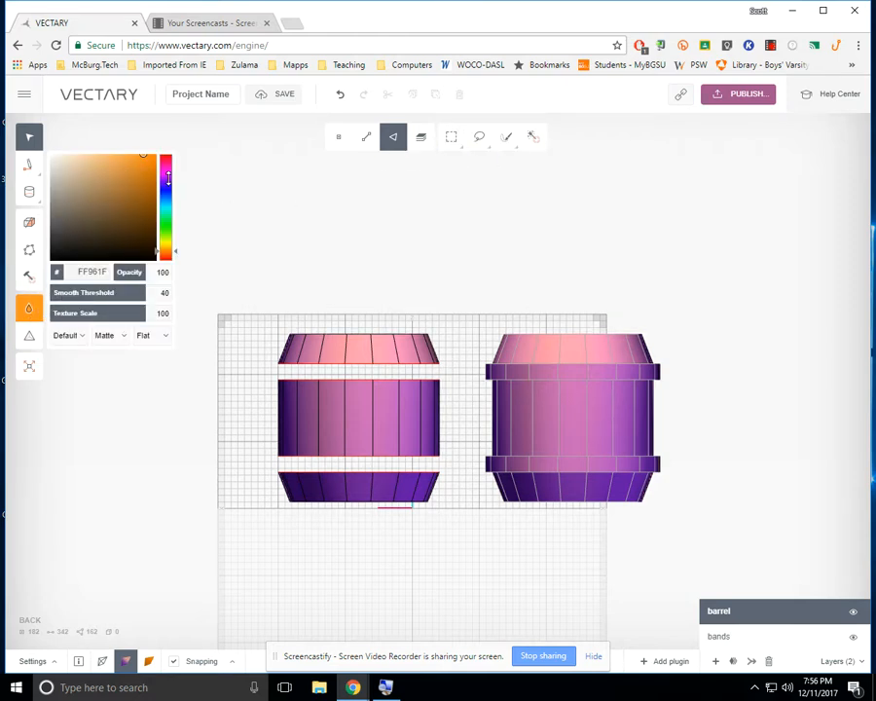
pyautogui.moveTo(145, 181); pyautogui.dragTo(134, 227)
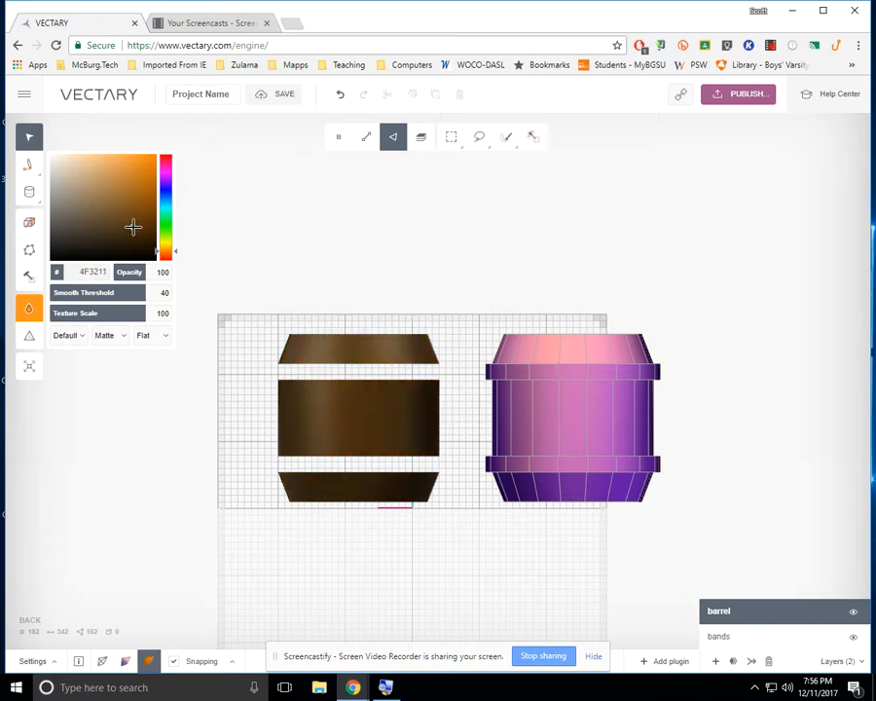
pyautogui.click(84, 337)
pyautogui.click(72, 388)
pyautogui.click(121, 337)
pyautogui.click(124, 370)
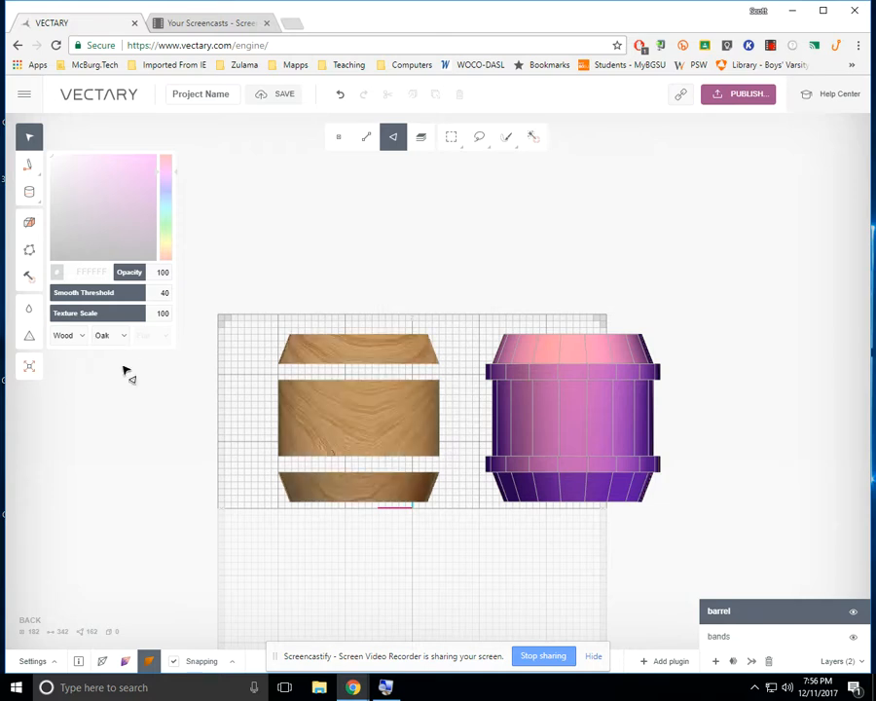
pyautogui.click(125, 336)
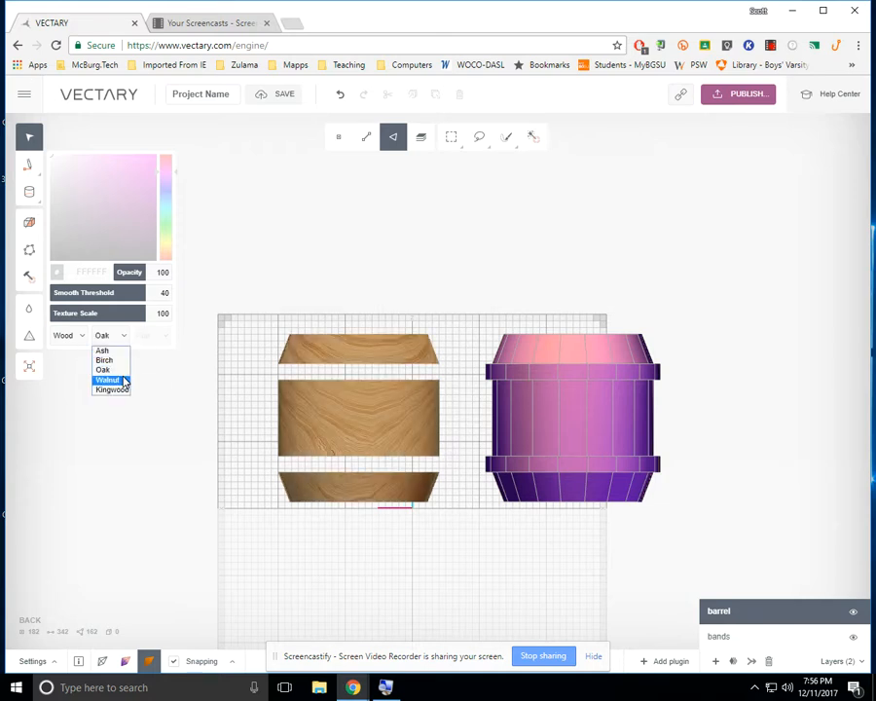
pyautogui.click(124, 380)
pyautogui.click(125, 337)
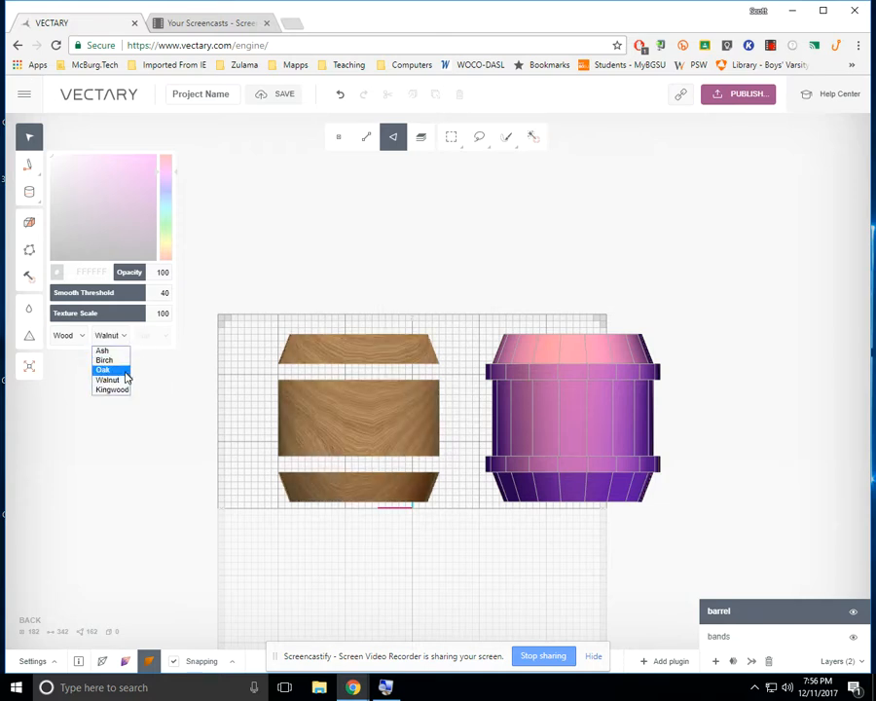
pyautogui.click(126, 390)
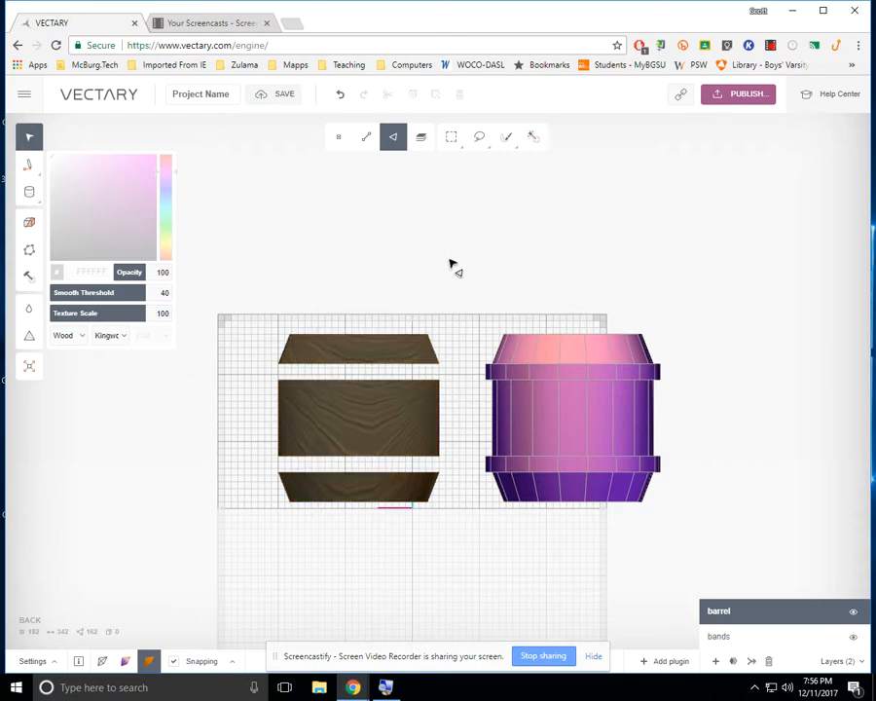
pyautogui.moveTo(450, 262); pyautogui.dragTo(433, 251)
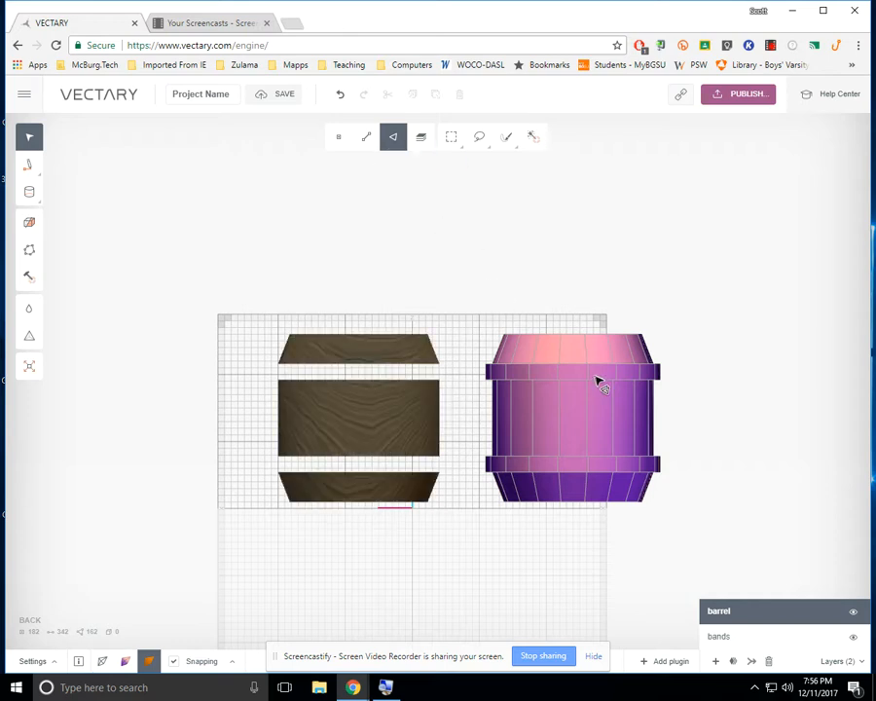
# On the bands layer, select all faces, subtract both hoops from the selection with marquees, and delete the faces still selected
pyautogui.click(745, 636)
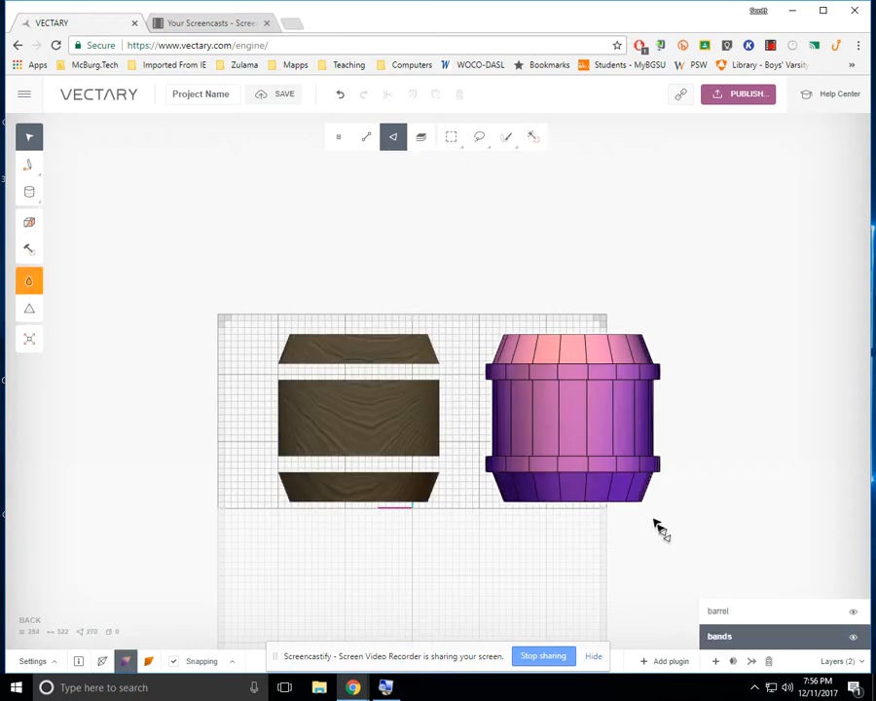
pyautogui.click(585, 394)
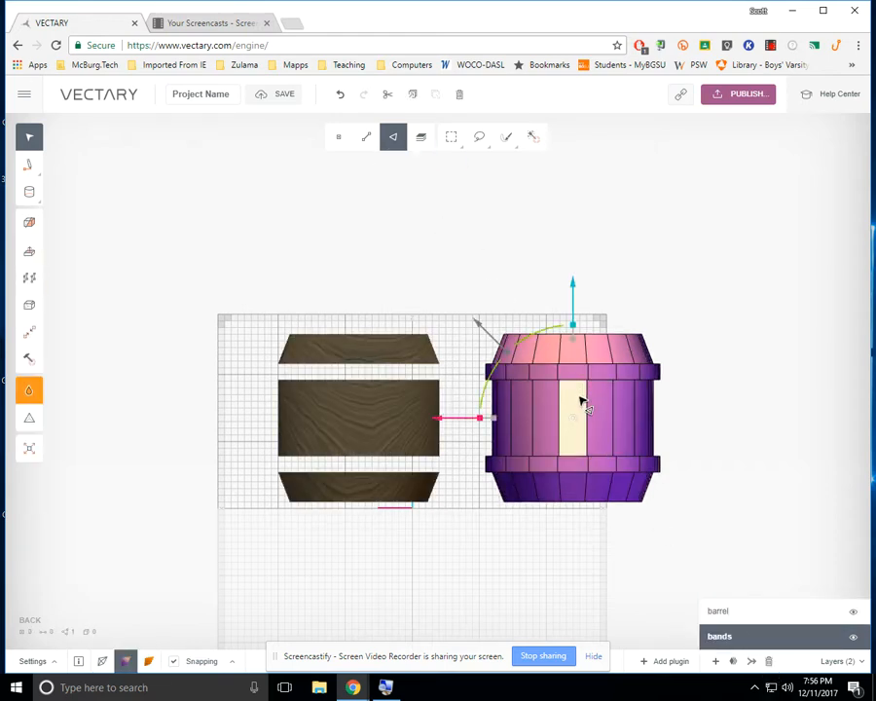
pyautogui.click(584, 402)
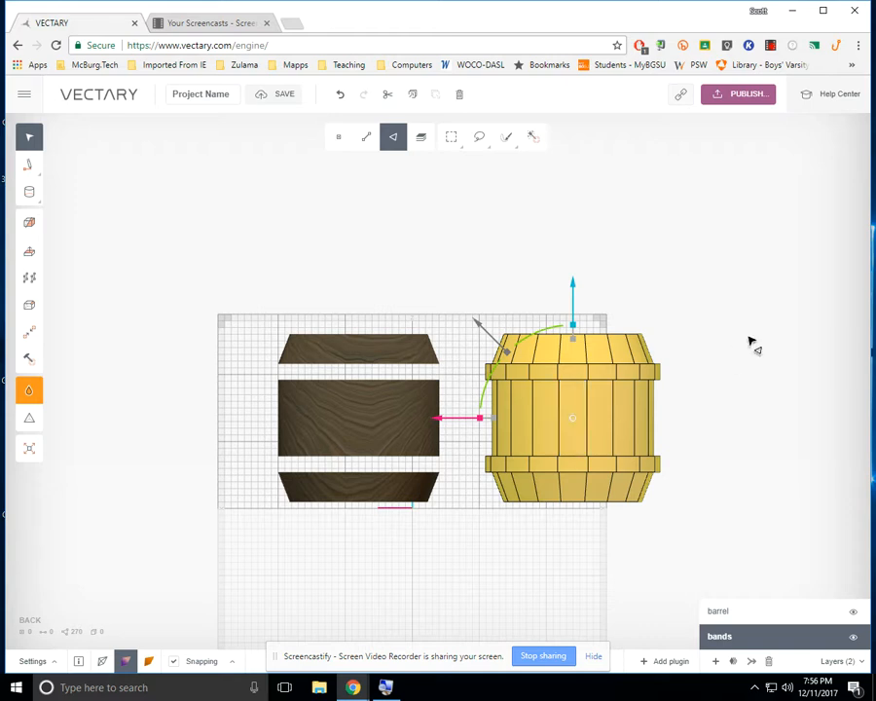
pyautogui.click(451, 136)
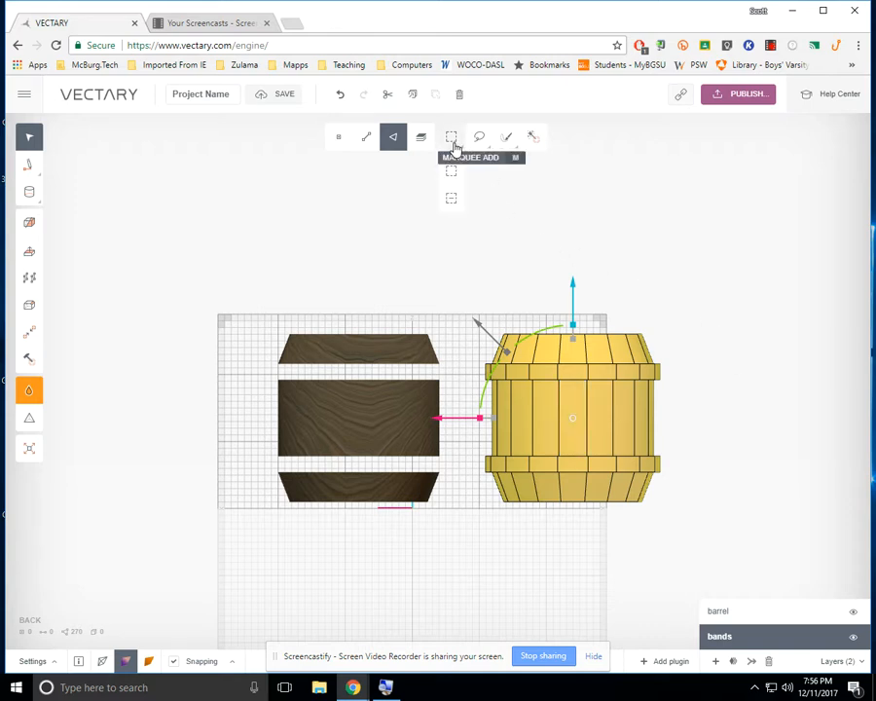
pyautogui.click(453, 201)
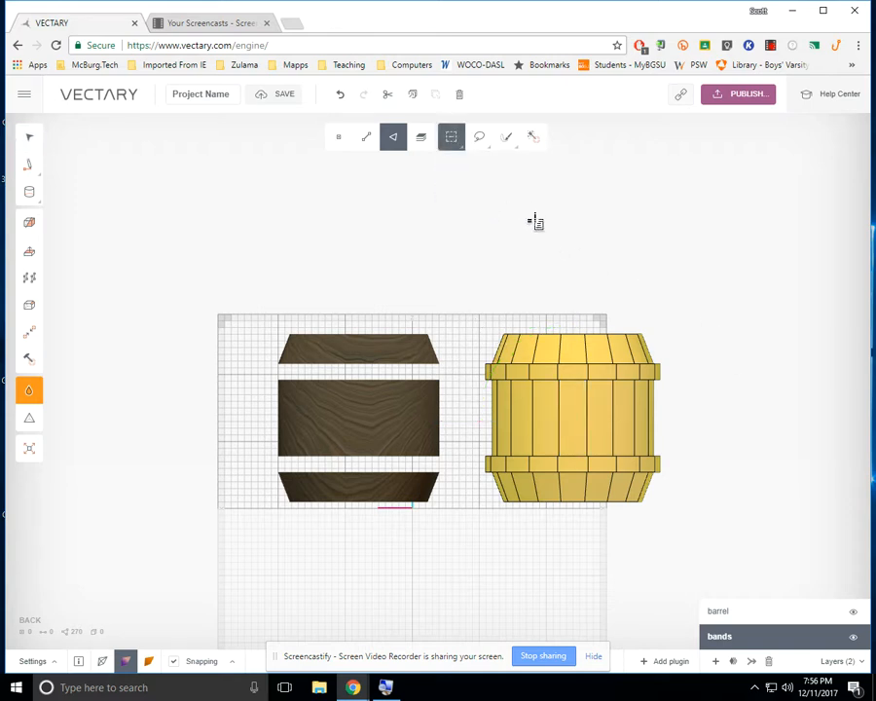
pyautogui.moveTo(476, 354); pyautogui.dragTo(691, 396)
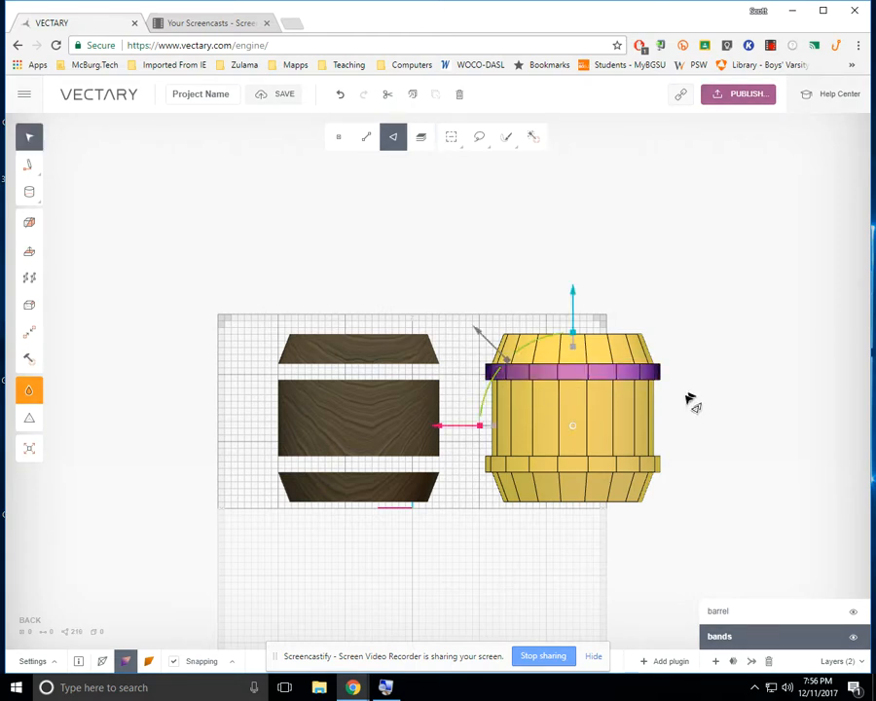
pyautogui.click(451, 136)
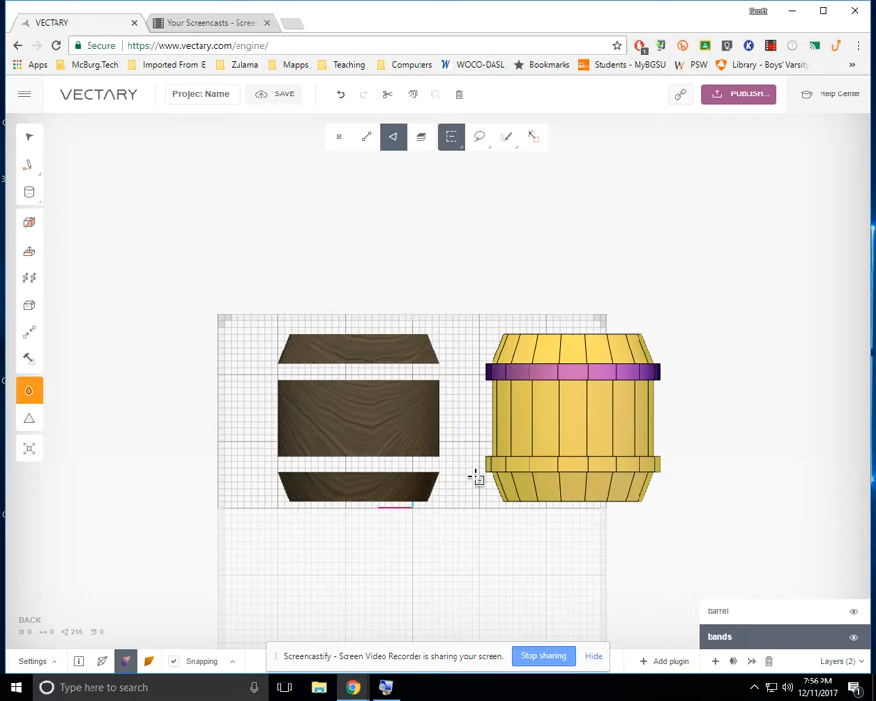
pyautogui.moveTo(477, 446); pyautogui.dragTo(684, 487)
pyautogui.moveTo(775, 425)
pyautogui.mouseDown(button='right')
pyautogui.moveTo(491, 635)
pyautogui.moveTo(318, 446)
pyautogui.moveTo(302, 393)
pyautogui.moveTo(417, 503)
pyautogui.moveTo(607, 481)
pyautogui.moveTo(671, 424)
pyautogui.moveTo(776, 417)
pyautogui.mouseUp(button='right')
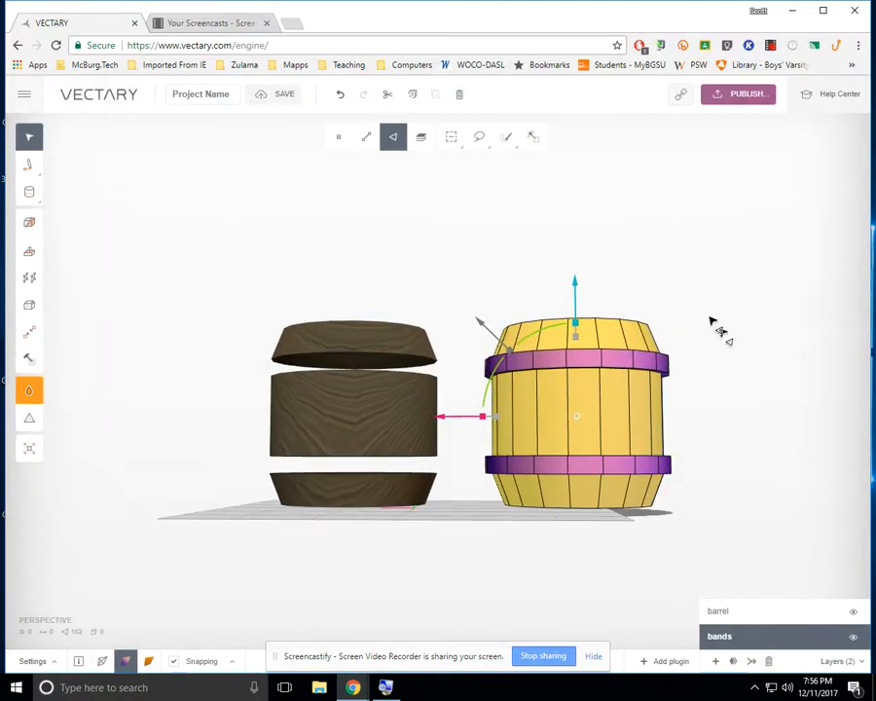
pyautogui.click(459, 100)
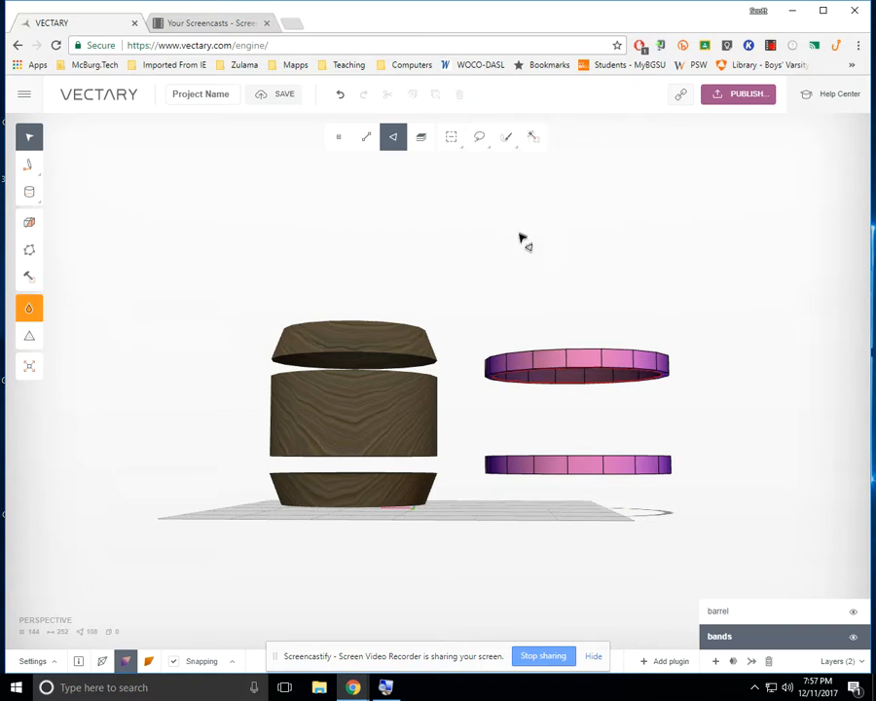
# Give the bands layer the light blue color B5D4EB, the Steel material and the Woven texture, keeping the Matte finish
pyautogui.click(30, 308)
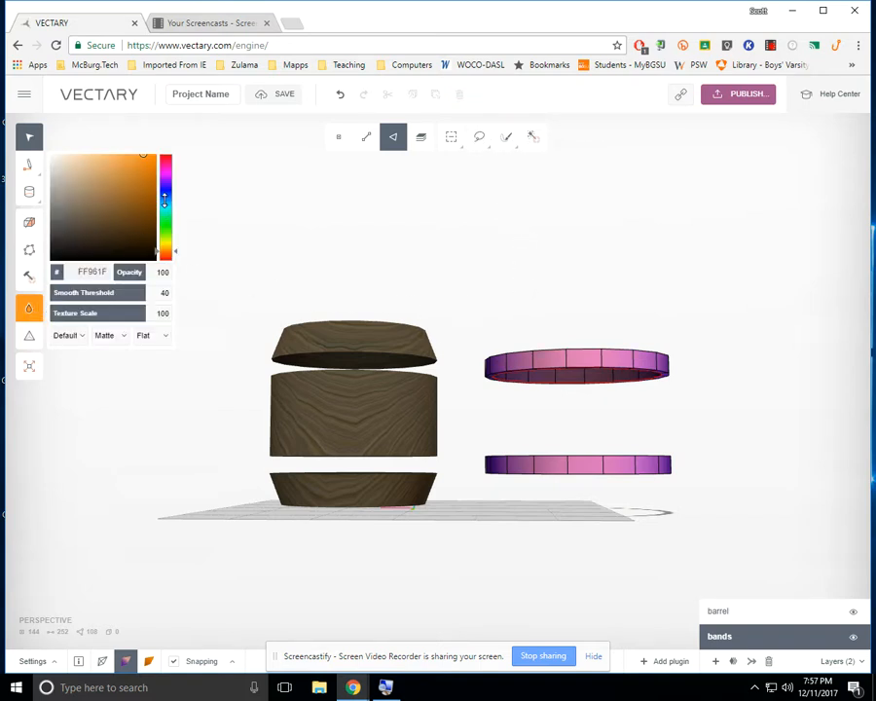
pyautogui.click(165, 199)
pyautogui.click(74, 162)
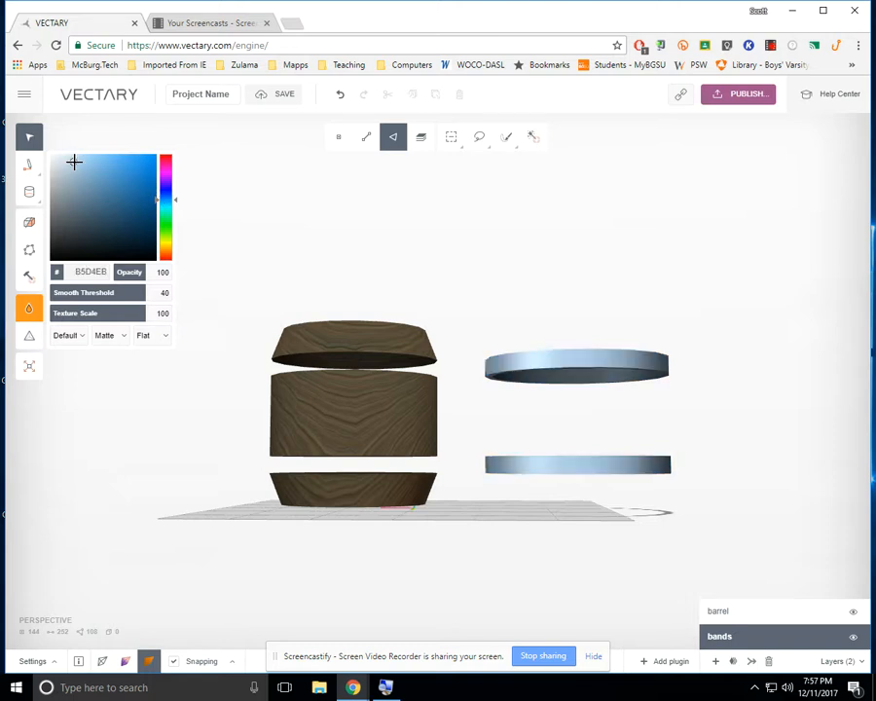
pyautogui.click(67, 335)
pyautogui.click(69, 361)
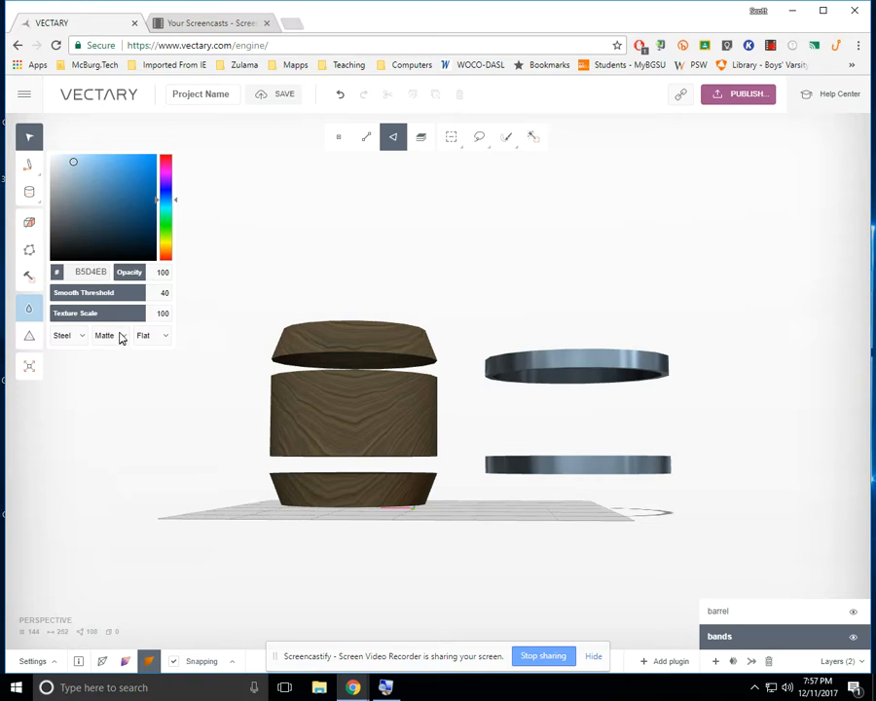
pyautogui.click(120, 336)
pyautogui.click(147, 336)
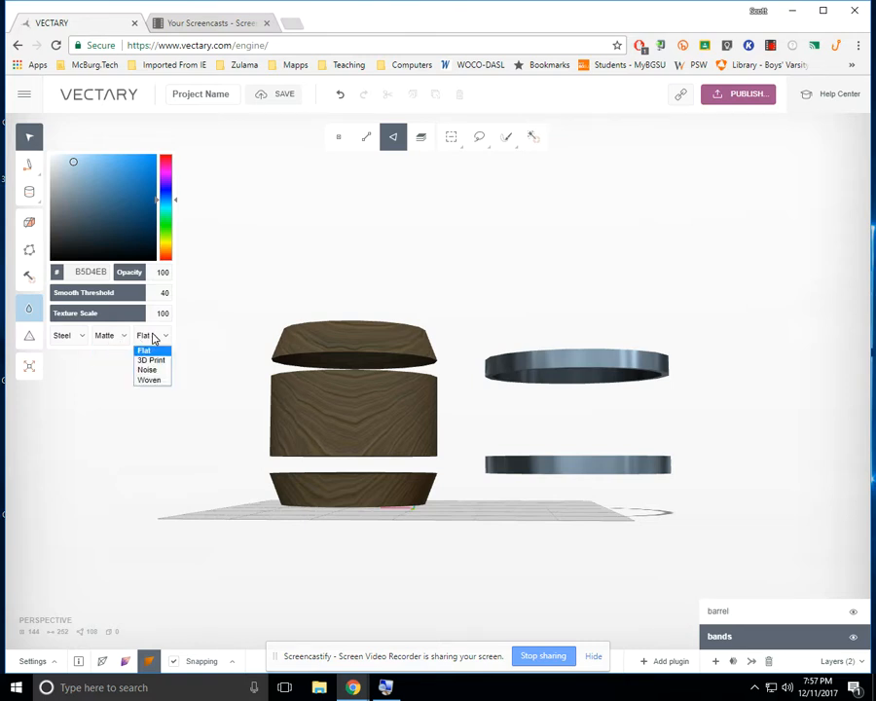
pyautogui.click(156, 380)
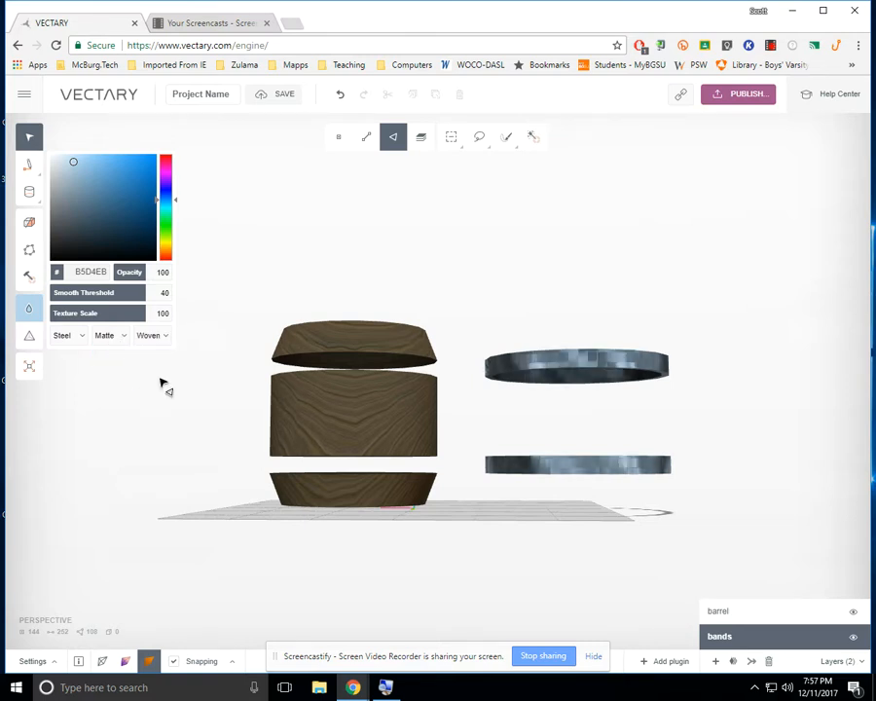
# Select the whole bands object in layer selection mode and move it horizontally onto the wooden barrel so the hoops fill its gaps
pyautogui.moveTo(492, 259); pyautogui.dragTo(500, 291)
pyautogui.click(421, 139)
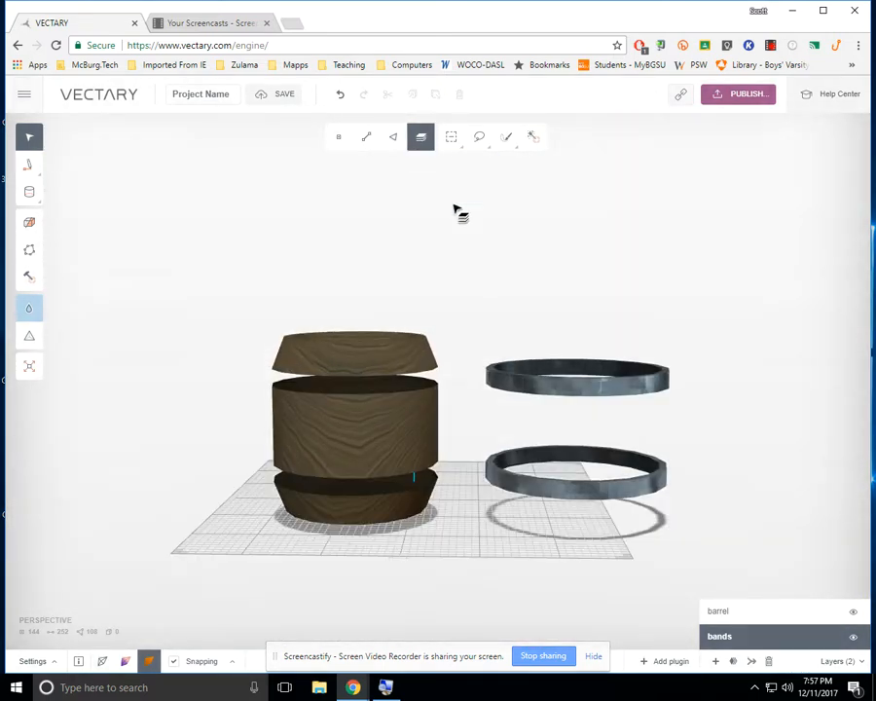
pyautogui.click(541, 382)
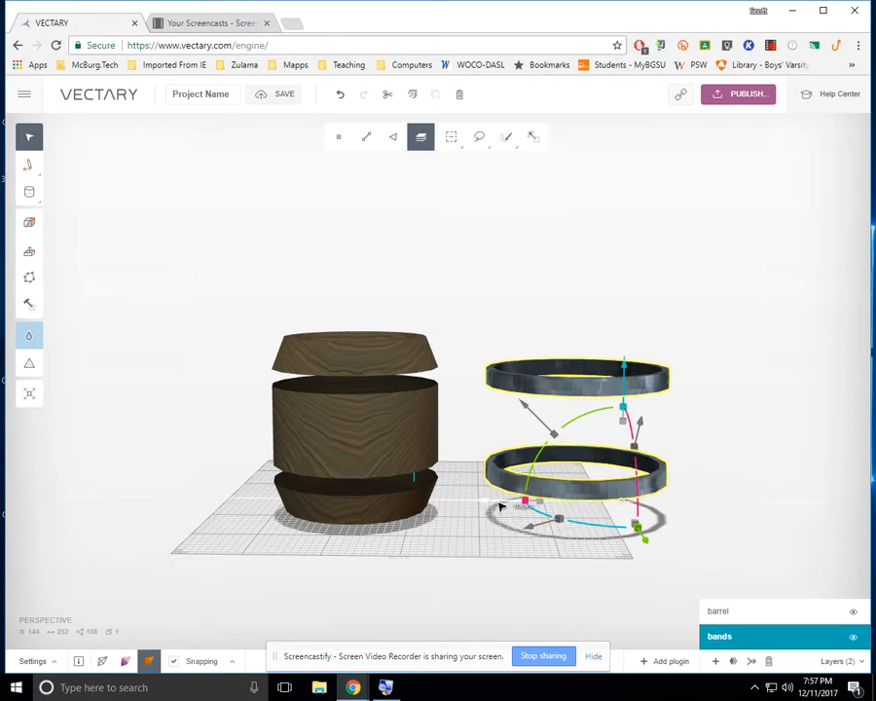
pyautogui.moveTo(500, 506); pyautogui.dragTo(305, 505)
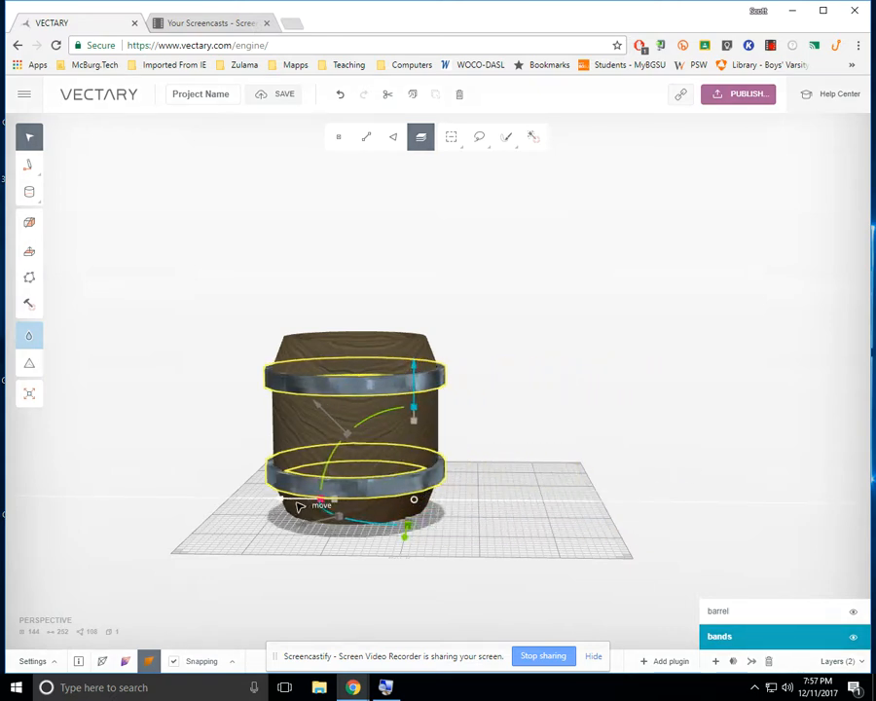
pyautogui.moveTo(298, 507); pyautogui.dragTo(297, 506)
pyautogui.click(500, 308)
pyautogui.moveTo(500, 307); pyautogui.dragTo(534, 313)
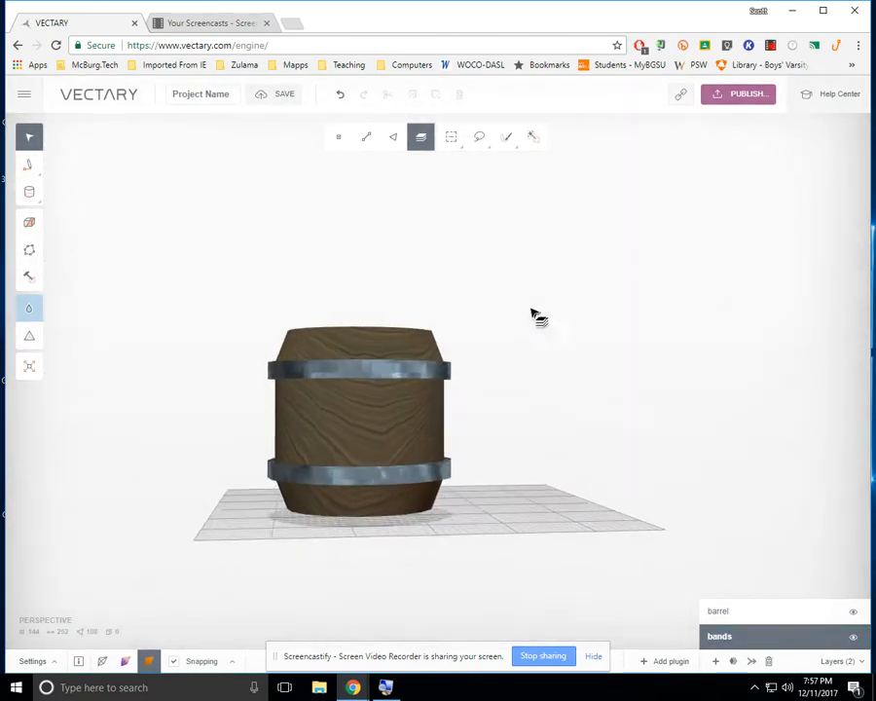